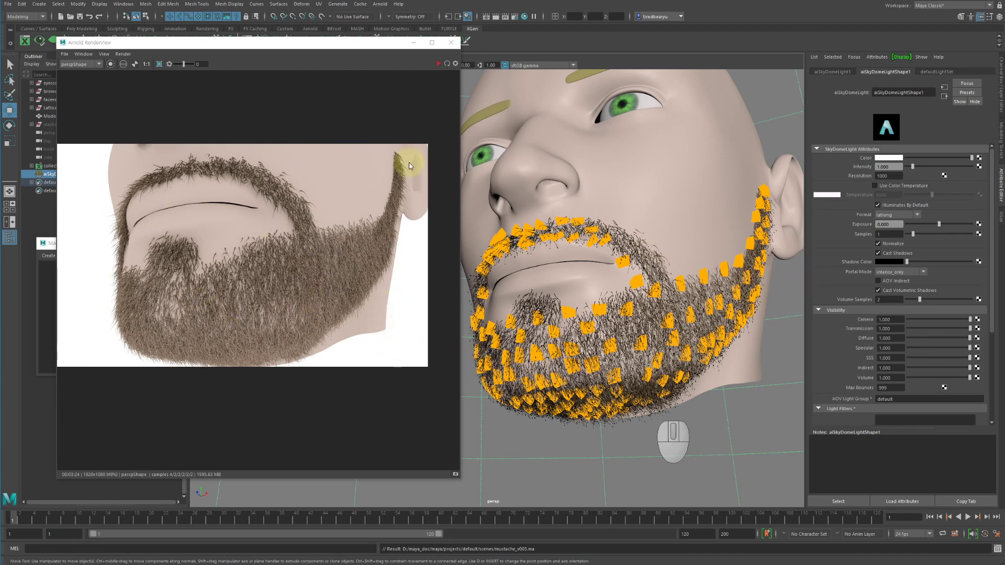
- Close the Arnold render view and open the recent scene xgen_error.ma without saving changes to the current scene
{"action": "left_click", "coordinate": [451, 43]}
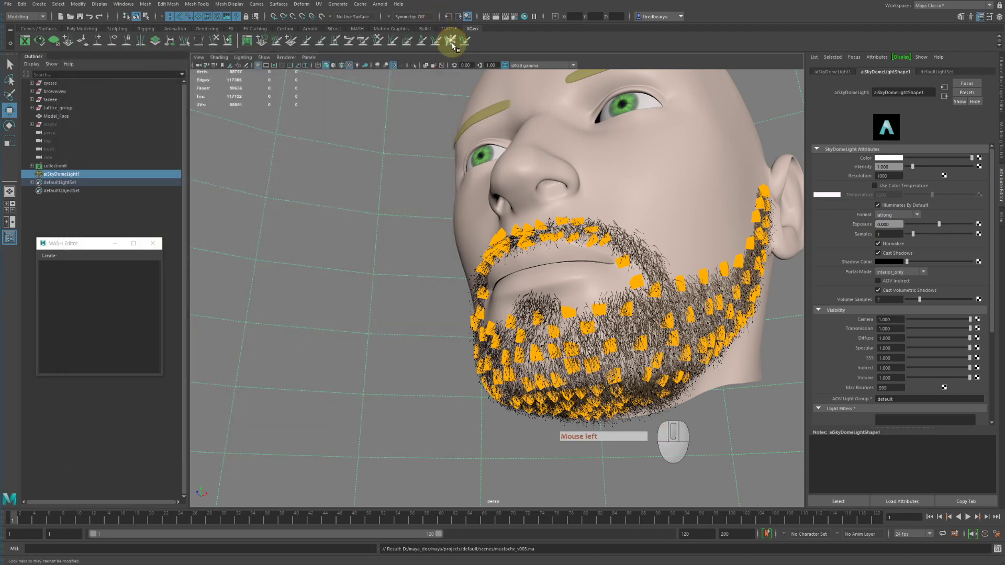
{"action": "left_click", "coordinate": [70, 19]}
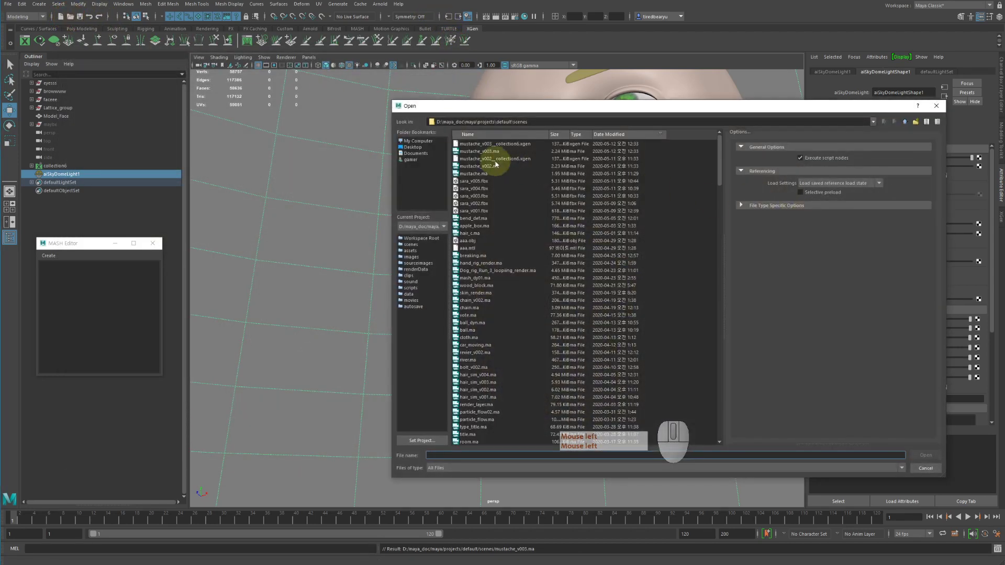
{"action": "key", "text": "Escape"}
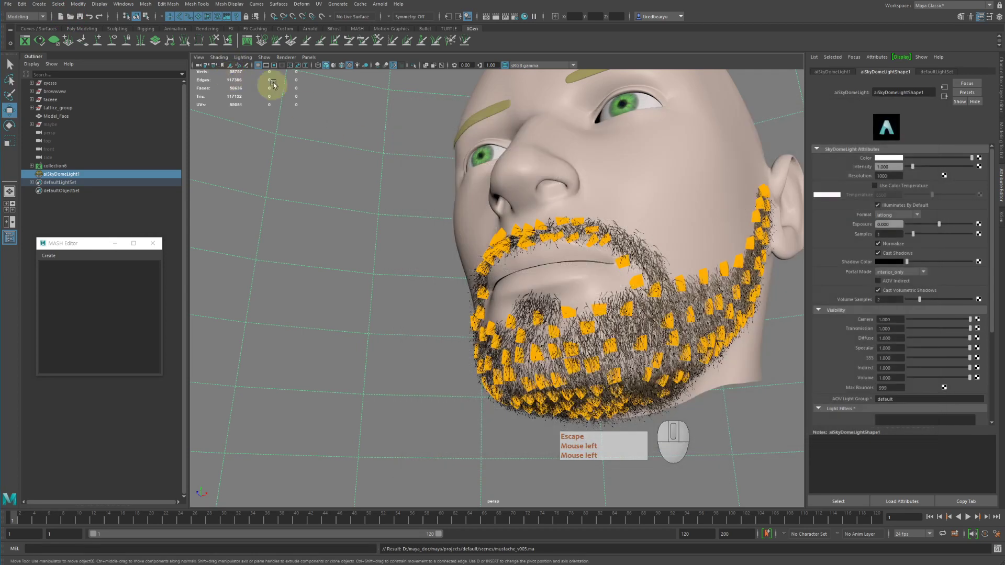
{"action": "left_click", "coordinate": [8, 4]}
{"action": "mouse_move", "coordinate": [78, 263]}
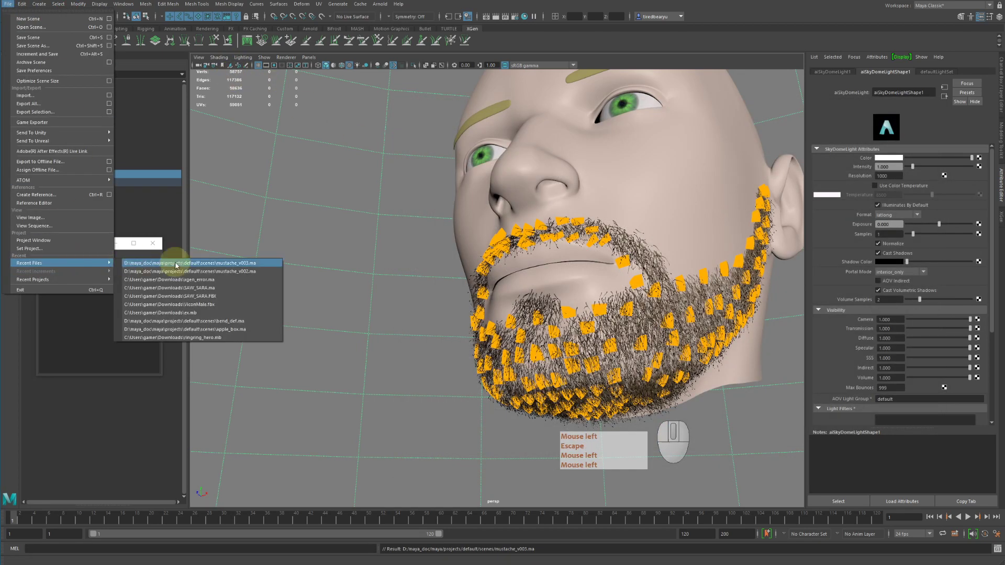
{"action": "left_click", "coordinate": [183, 280]}
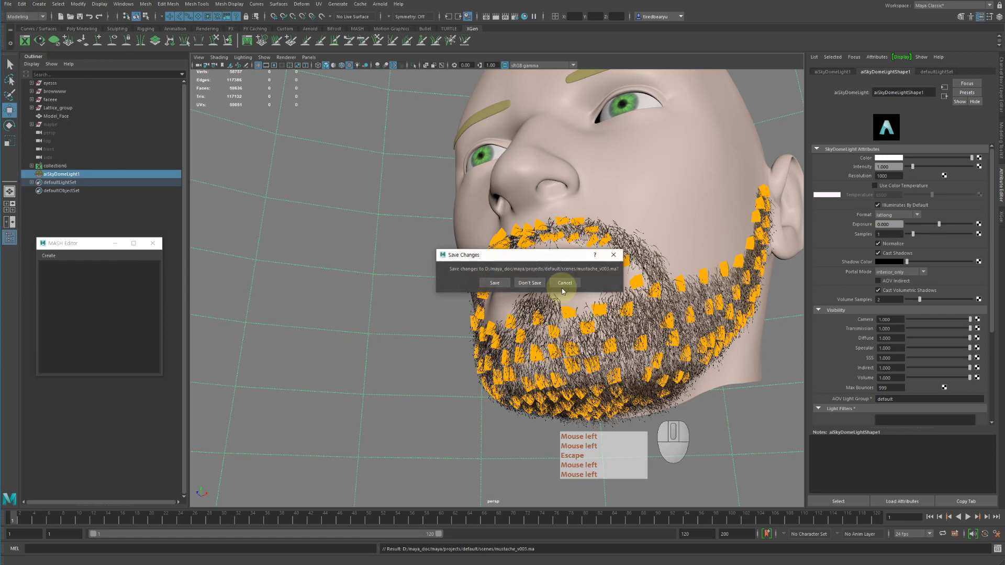
{"action": "left_click", "coordinate": [525, 278]}
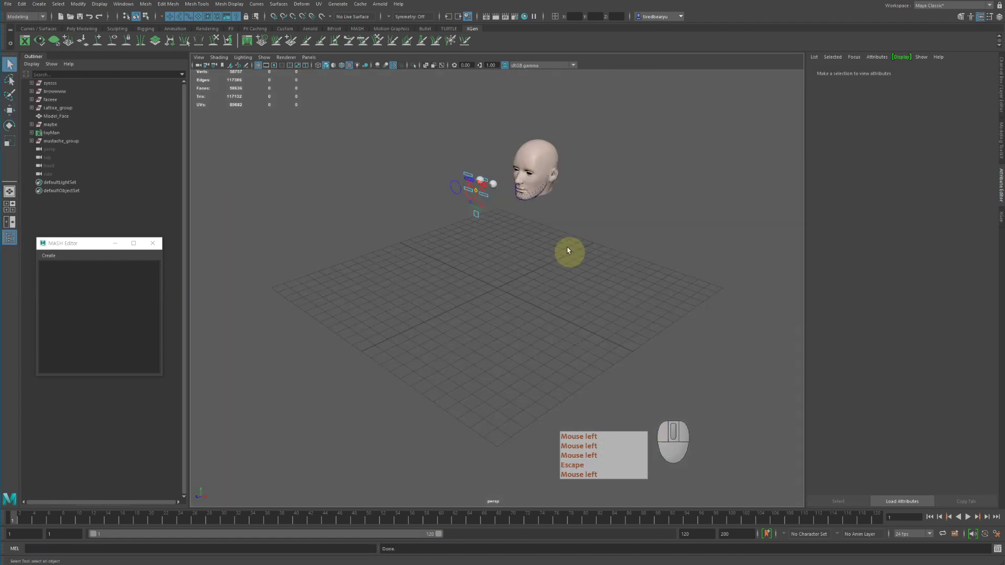
- Examine the head model, its beard guides and the separate control curves and eyes in side view
{"action": "left_click_drag", "start_coordinate": [569, 250], "coordinate": [554, 220], "text": "alt"}
{"action": "right_click_drag", "start_coordinate": [558, 215], "coordinate": [594, 211], "text": "alt"}
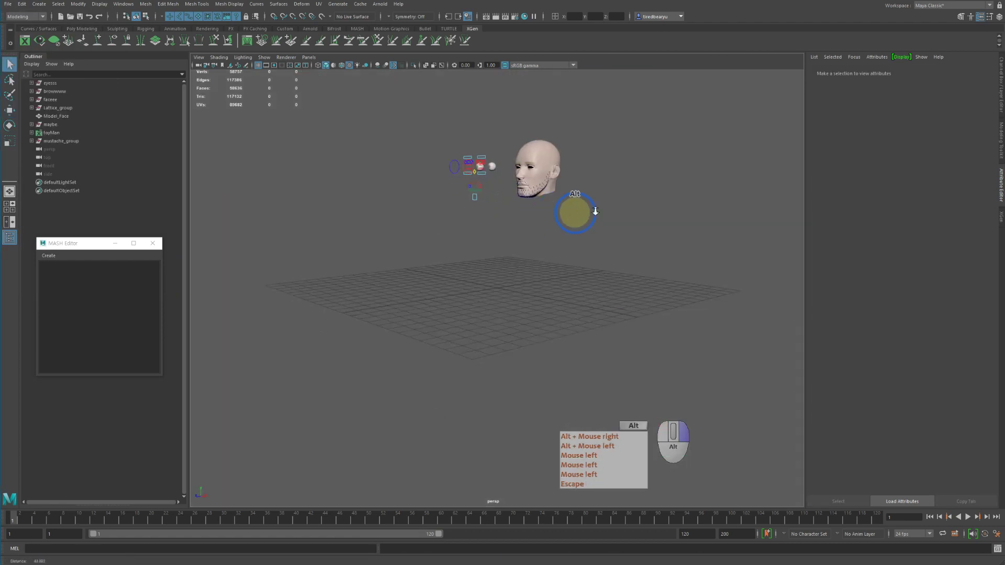
{"action": "middle_click_drag", "start_coordinate": [595, 211], "coordinate": [628, 224], "text": "alt"}
{"action": "left_click_drag", "start_coordinate": [627, 224], "coordinate": [560, 246], "text": "alt"}
{"action": "right_click_drag", "start_coordinate": [561, 247], "coordinate": [602, 298], "text": "alt"}
{"action": "middle_click_drag", "start_coordinate": [602, 298], "coordinate": [520, 235], "text": "alt"}
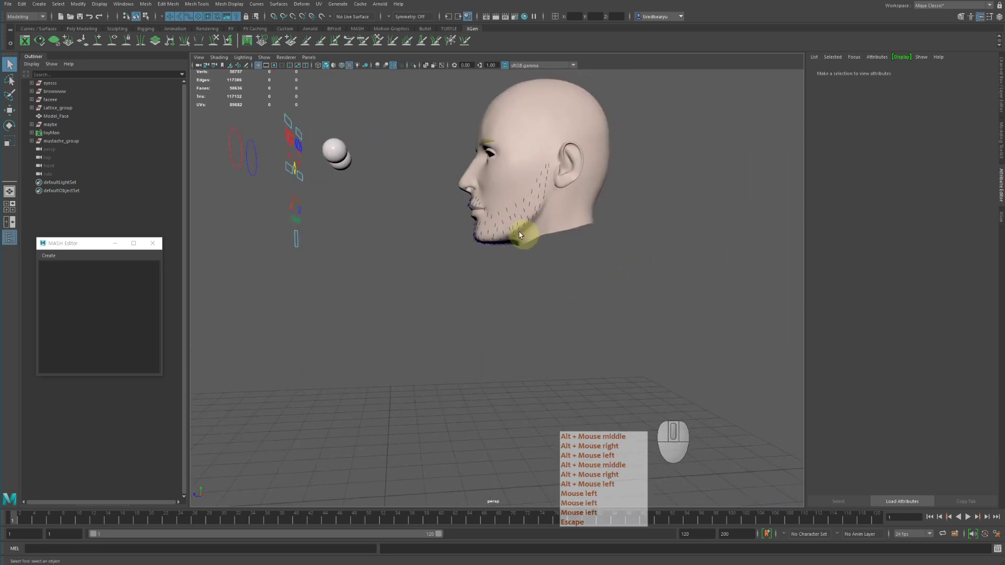
{"action": "left_click", "coordinate": [519, 235]}
{"action": "left_click_drag", "start_coordinate": [528, 220], "coordinate": [488, 193], "text": "alt"}
{"action": "left_click_drag", "start_coordinate": [304, 136], "coordinate": [264, 132], "text": "alt"}
- Identify the group containing the facial control curves and hide the "maybe" group
{"action": "left_click", "coordinate": [58, 108]}
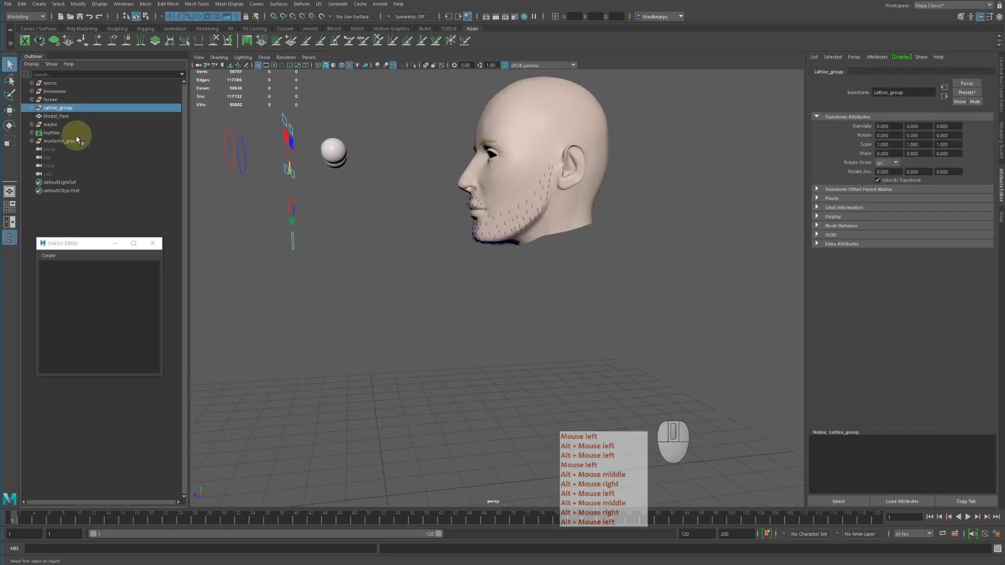
{"action": "left_click", "coordinate": [68, 140]}
{"action": "double_click", "coordinate": [71, 120]}
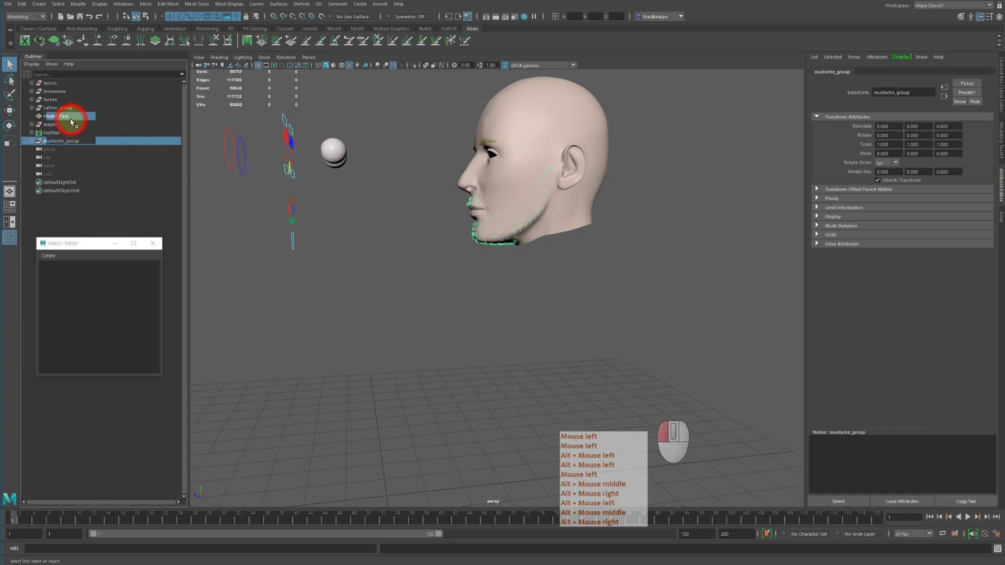
{"action": "left_click", "coordinate": [72, 124]}
{"action": "left_click", "coordinate": [72, 125]}
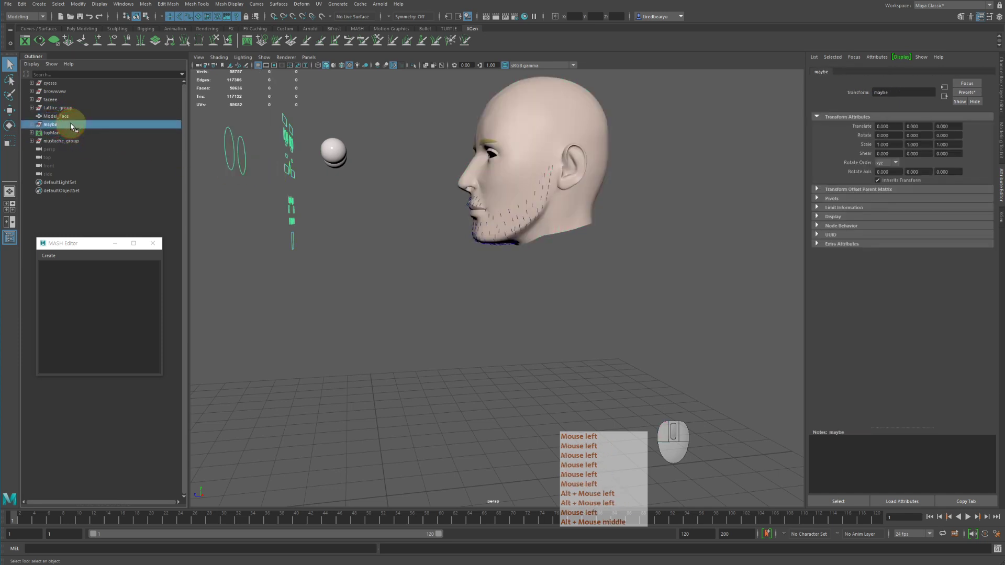
{"action": "key", "text": "h"}
- Delete the toyMan XGen collection from the scene
{"action": "middle_click_drag", "start_coordinate": [349, 192], "coordinate": [445, 233], "text": "alt"}
{"action": "left_click", "coordinate": [58, 132]}
{"action": "left_click_drag", "start_coordinate": [444, 233], "coordinate": [518, 229], "text": "alt"}
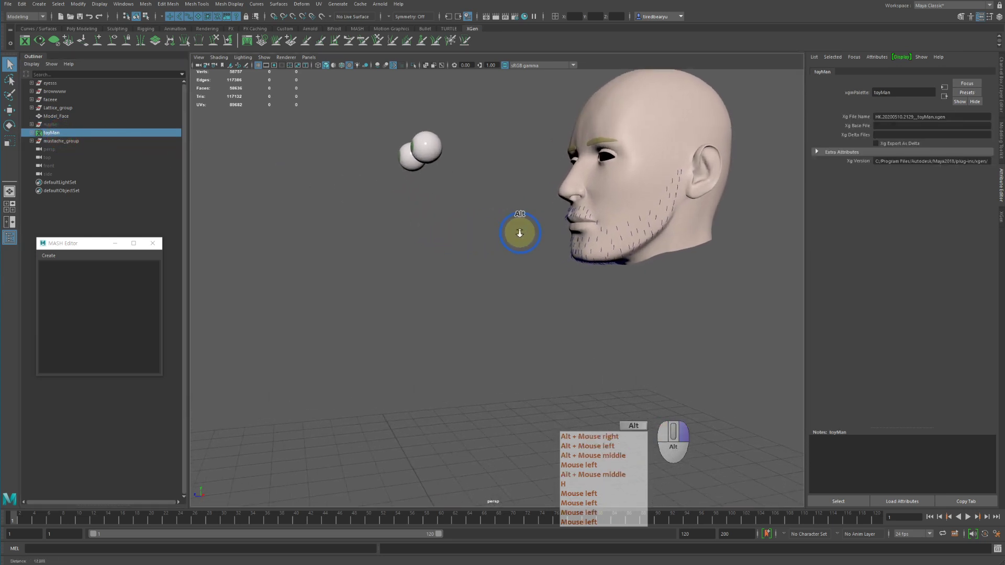
{"action": "right_click_drag", "start_coordinate": [518, 229], "coordinate": [554, 233], "text": "alt"}
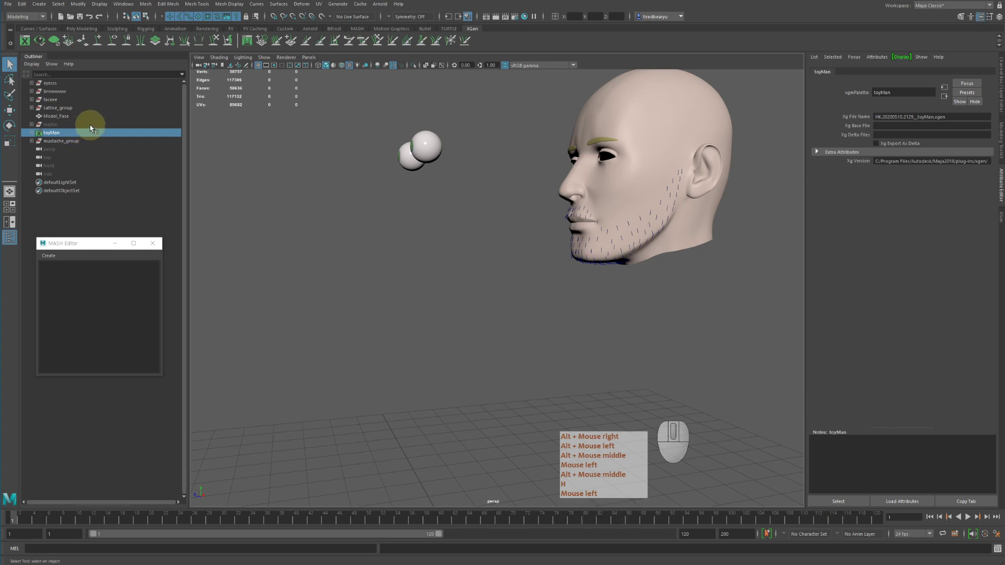
{"action": "key", "text": "Delete"}
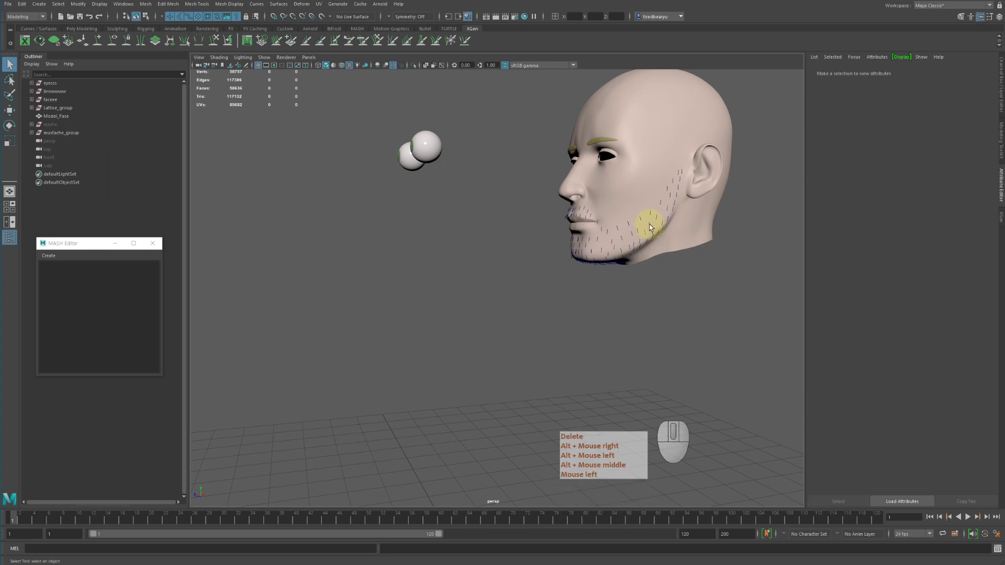
- Move Model_Face and mustache_group together about 3.8 units along Z so the eyes sit in their sockets
{"action": "middle_click_drag", "start_coordinate": [645, 191], "coordinate": [631, 220], "text": "alt"}
{"action": "right_click_drag", "start_coordinate": [631, 220], "coordinate": [578, 207], "text": "alt"}
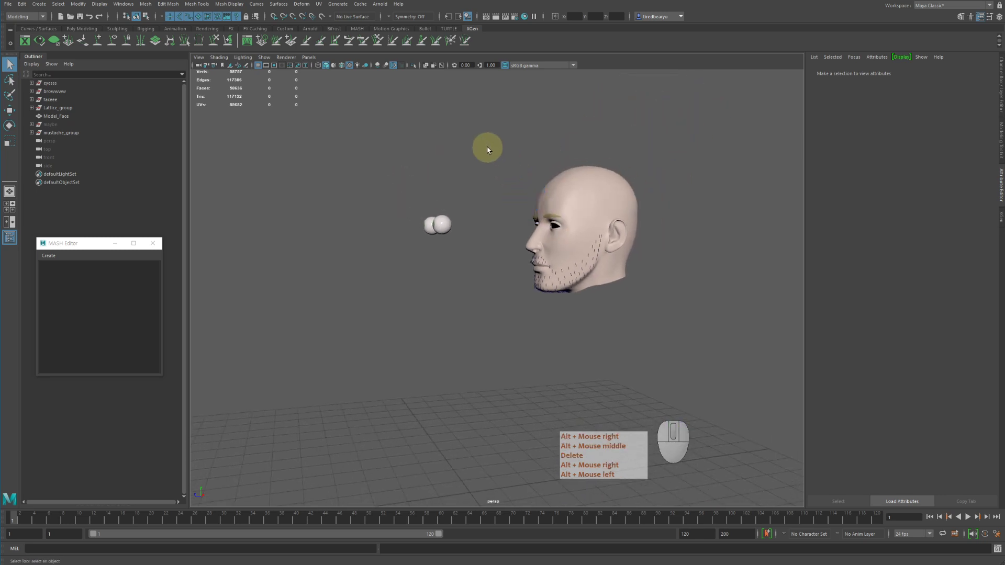
{"action": "left_click", "coordinate": [602, 184]}
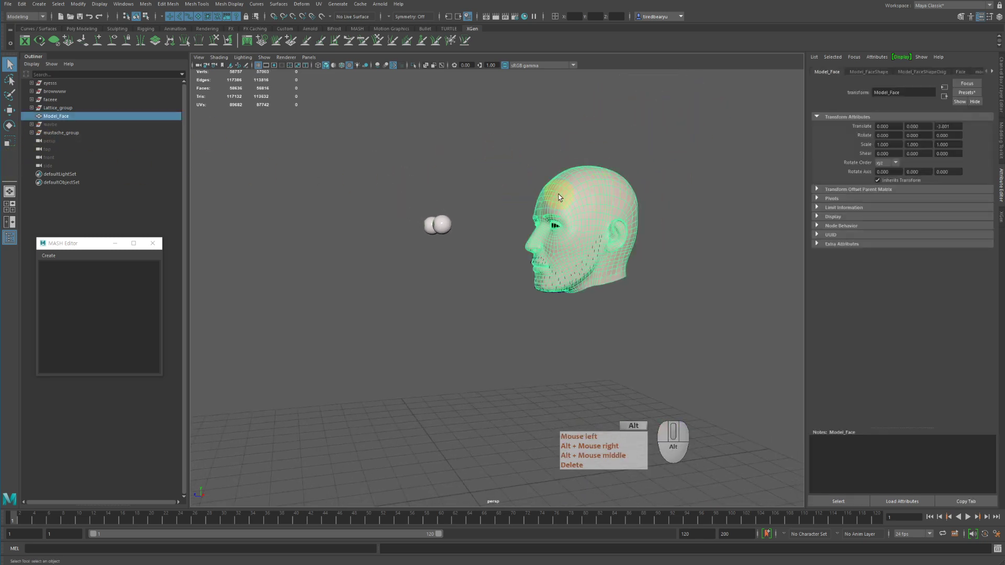
{"action": "left_click_drag", "start_coordinate": [580, 194], "coordinate": [547, 191], "text": "alt"}
{"action": "left_click", "coordinate": [62, 133], "text": "ctrl"}
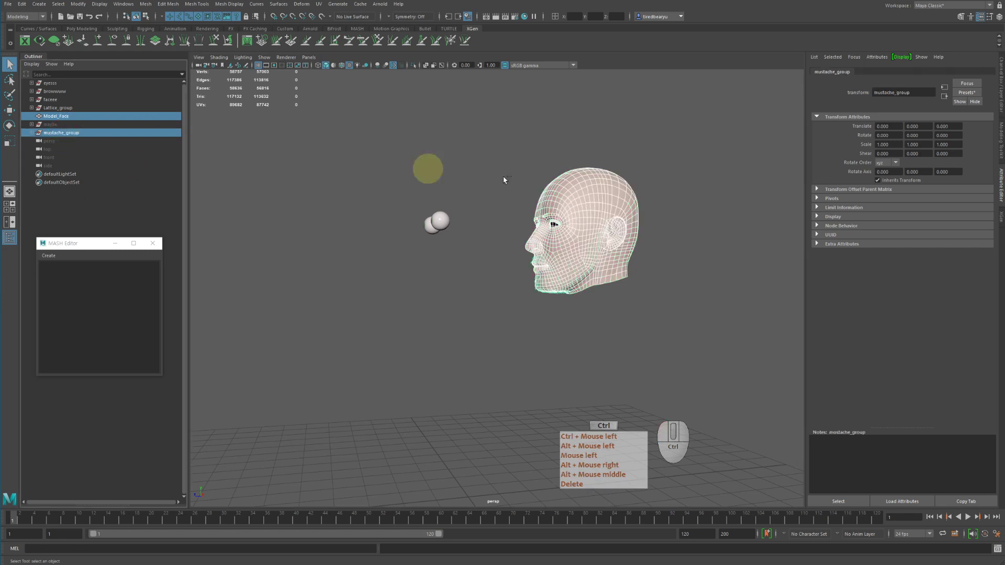
{"action": "key", "text": "w"}
{"action": "left_click", "coordinate": [1000, 94]}
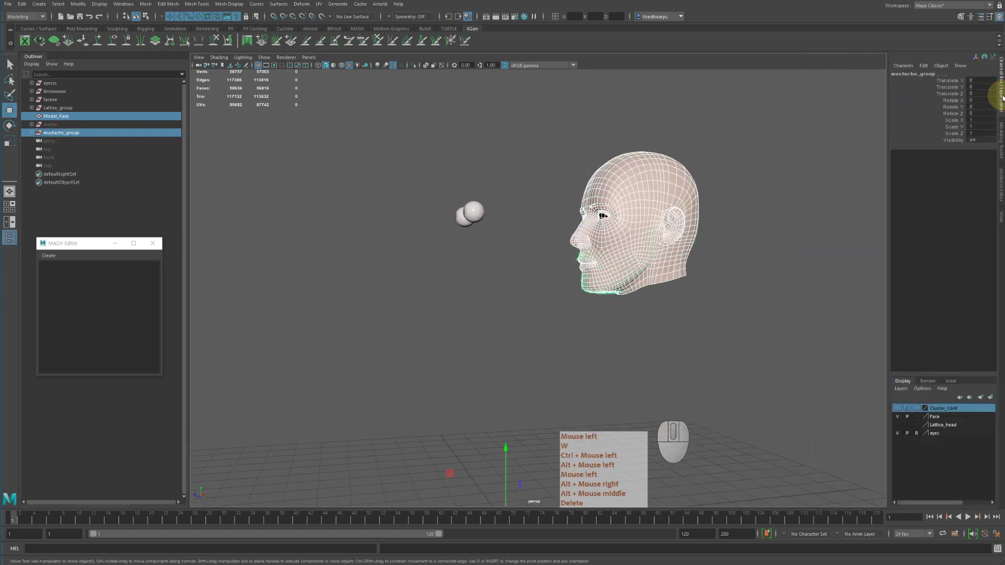
{"action": "middle_click_drag", "start_coordinate": [599, 290], "coordinate": [595, 251], "text": "alt"}
{"action": "left_click_drag", "start_coordinate": [461, 416], "coordinate": [305, 408]}
{"action": "right_click_drag", "start_coordinate": [484, 237], "coordinate": [553, 224], "text": "alt"}
{"action": "middle_click_drag", "start_coordinate": [549, 209], "coordinate": [502, 322], "text": "alt"}
{"action": "left_click_drag", "start_coordinate": [502, 322], "coordinate": [561, 320], "text": "alt"}
{"action": "middle_click", "coordinate": [662, 285]}
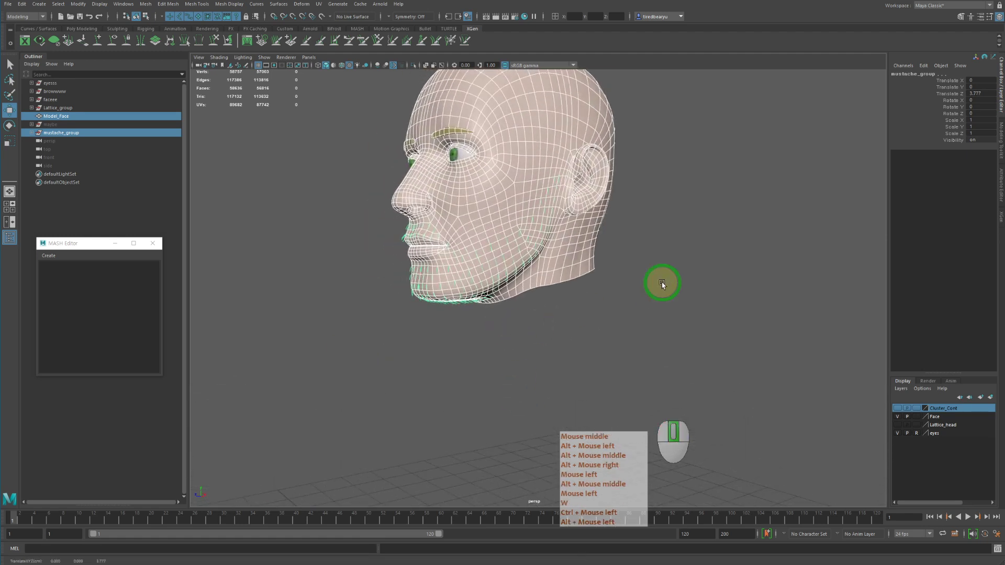
{"action": "left_click", "coordinate": [550, 172]}
{"action": "key", "text": "z"}
- Examine the beard guides against the face surface from several angles, with the face deselected for a clear view
{"action": "left_click_drag", "start_coordinate": [682, 187], "coordinate": [700, 193], "text": "alt"}
{"action": "left_click", "coordinate": [699, 210]}
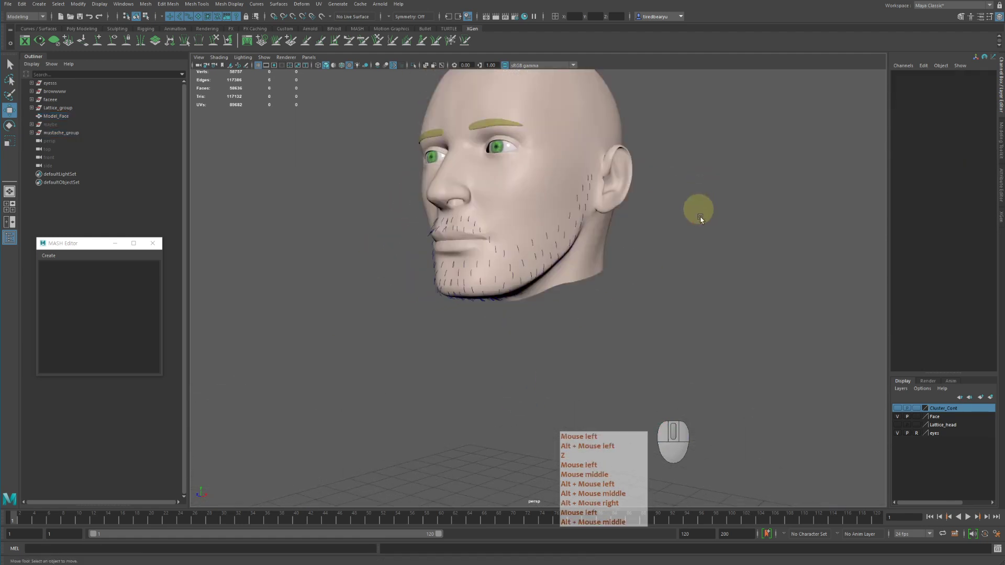
{"action": "middle_click_drag", "start_coordinate": [700, 211], "coordinate": [705, 254], "text": "alt"}
{"action": "left_click_drag", "start_coordinate": [705, 253], "coordinate": [708, 265], "text": "alt"}
{"action": "right_click_drag", "start_coordinate": [708, 265], "coordinate": [738, 280], "text": "alt"}
{"action": "middle_click_drag", "start_coordinate": [739, 279], "coordinate": [768, 289], "text": "alt"}
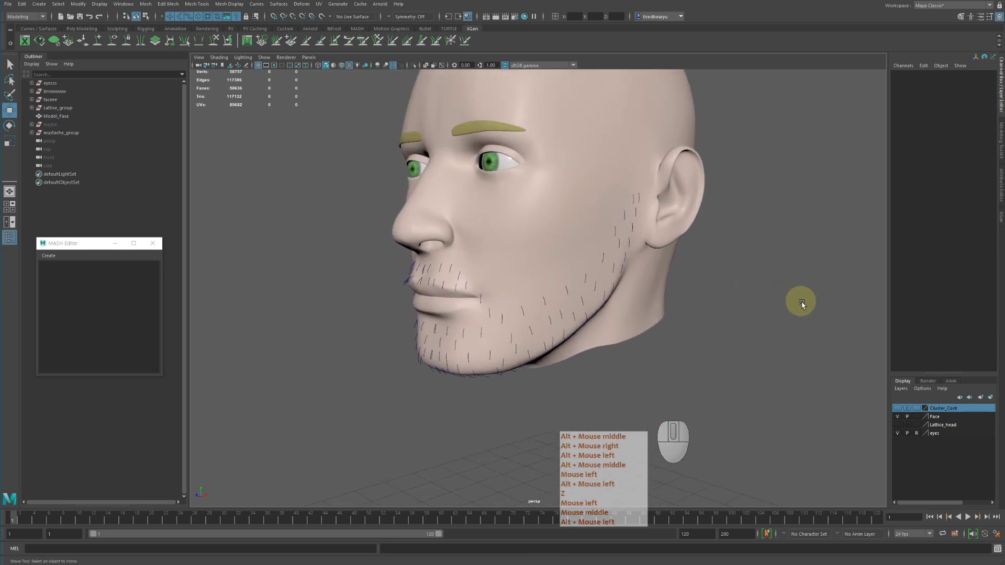
{"action": "left_click_drag", "start_coordinate": [682, 311], "coordinate": [692, 309], "text": "alt"}
{"action": "right_click_drag", "start_coordinate": [691, 309], "coordinate": [696, 303], "text": "alt"}
{"action": "left_click", "coordinate": [639, 160]}
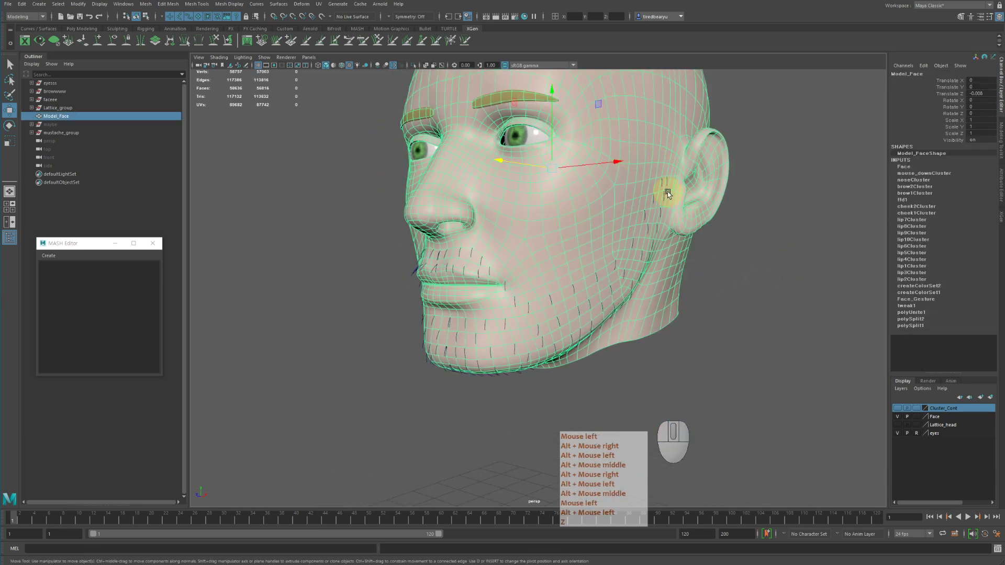
{"action": "left_click_drag", "start_coordinate": [657, 217], "coordinate": [652, 282], "text": "alt"}
{"action": "left_click", "coordinate": [651, 283]}
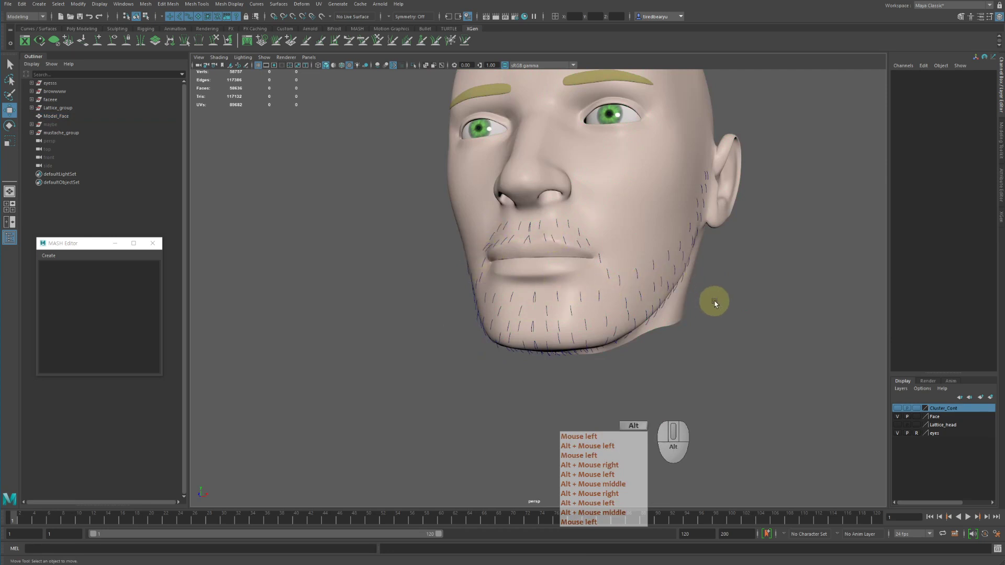
{"action": "left_click_drag", "start_coordinate": [713, 298], "coordinate": [702, 300], "text": "alt"}
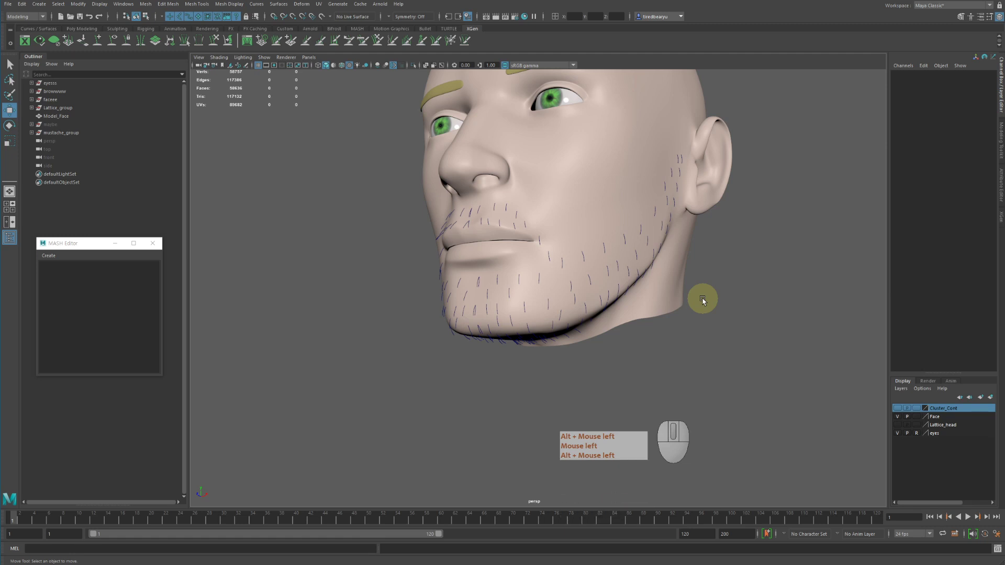
{"action": "left_click_drag", "start_coordinate": [764, 223], "coordinate": [748, 215], "text": "alt"}
{"action": "right_click_drag", "start_coordinate": [748, 214], "coordinate": [727, 204], "text": "alt"}
{"action": "middle_click_drag", "start_coordinate": [727, 204], "coordinate": [735, 225], "text": "alt"}
{"action": "left_click_drag", "start_coordinate": [736, 225], "coordinate": [736, 230], "text": "alt"}
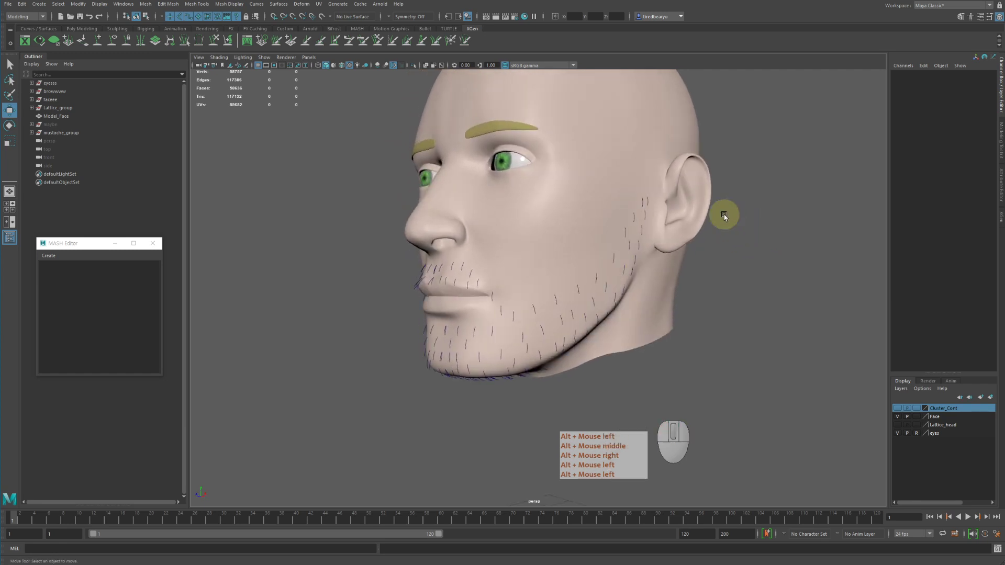
- Show the Model_Face UVs in the UV Editor and turn off the checker texture display behind them
{"action": "left_click", "coordinate": [548, 211]}
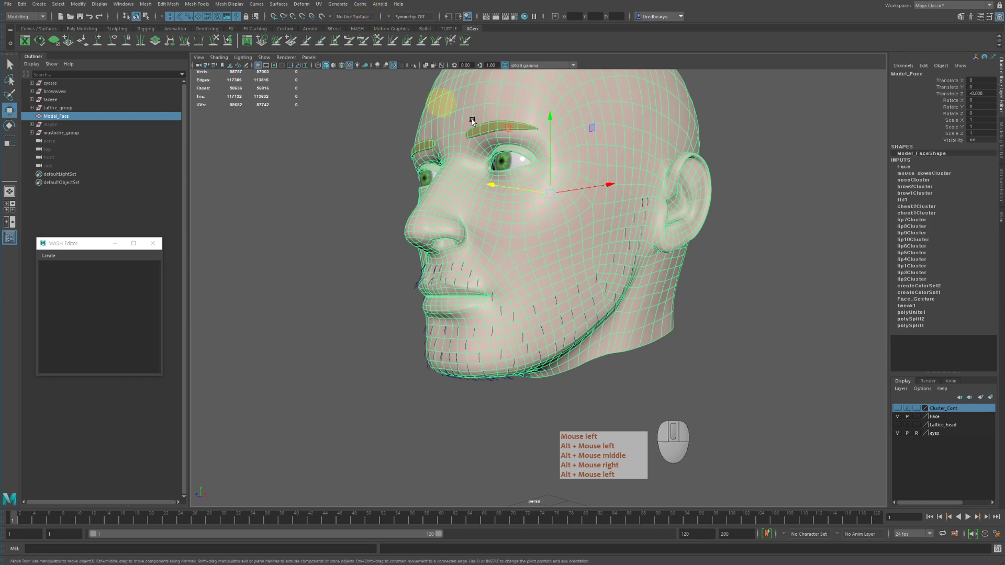
{"action": "left_click", "coordinate": [319, 4]}
{"action": "left_click", "coordinate": [336, 18]}
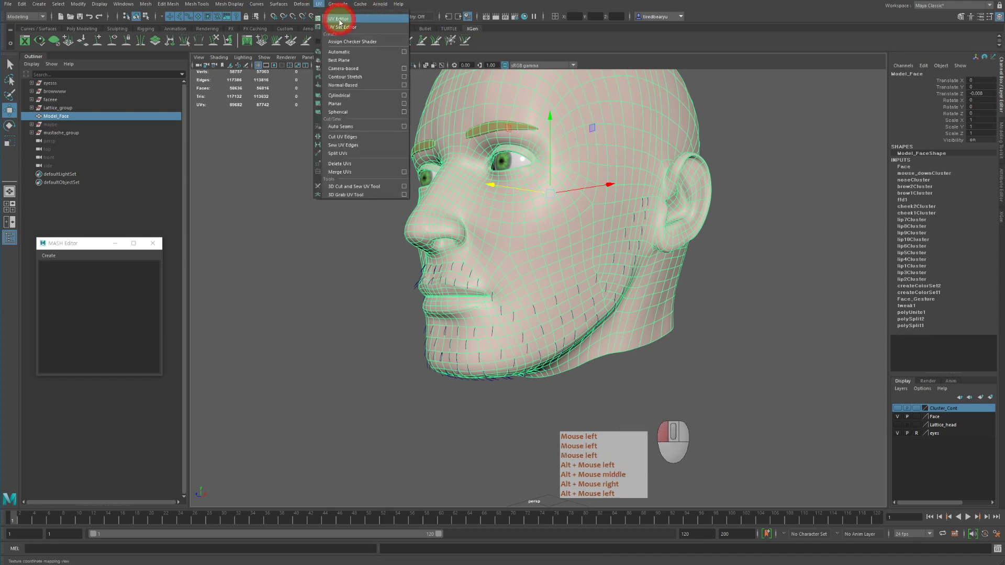
{"action": "right_click_drag", "start_coordinate": [644, 246], "coordinate": [410, 224], "text": "alt"}
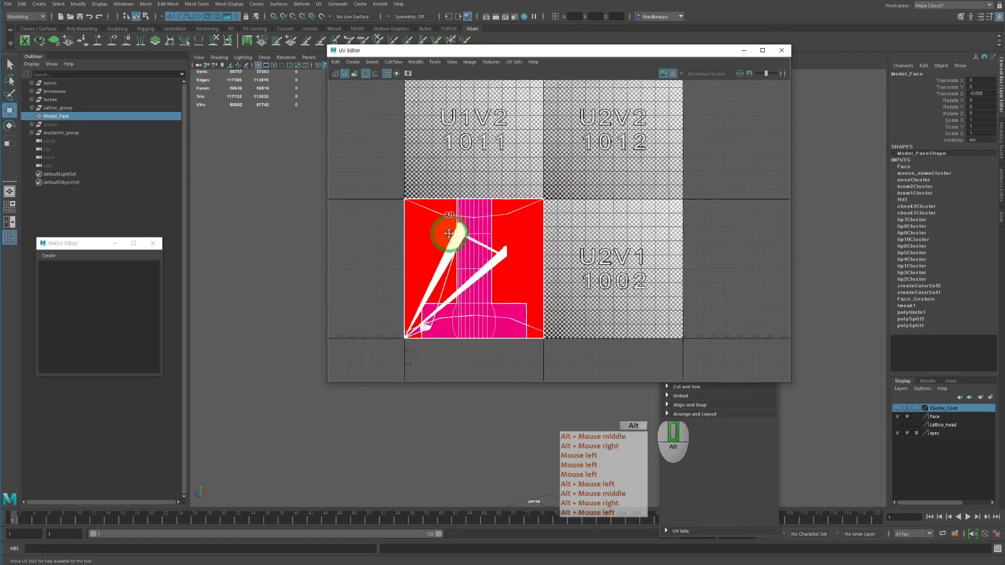
{"action": "middle_click_drag", "start_coordinate": [518, 252], "coordinate": [547, 250], "text": "alt"}
{"action": "right_click_drag", "start_coordinate": [547, 251], "coordinate": [538, 224], "text": "alt"}
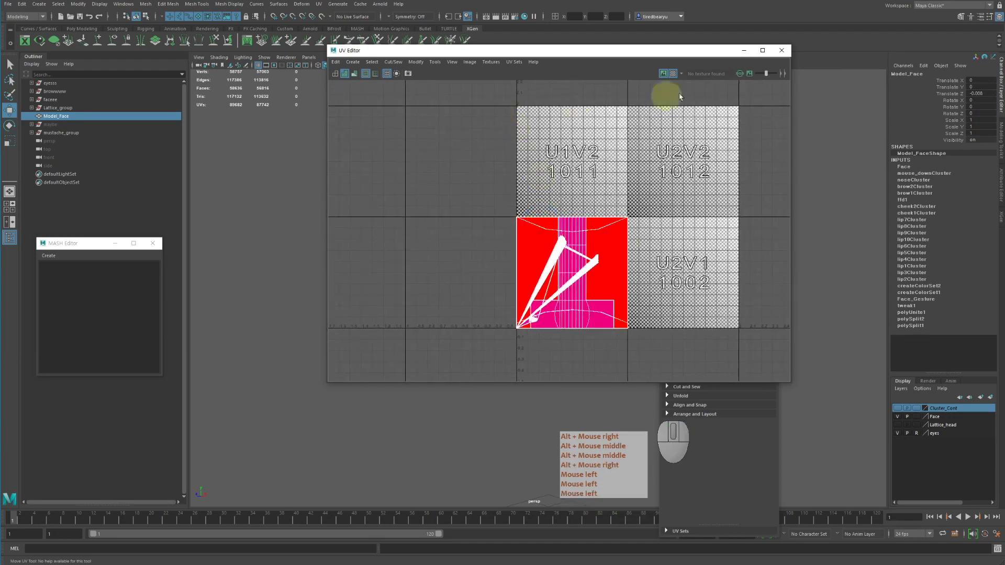
{"action": "left_click", "coordinate": [663, 74]}
{"action": "left_click", "coordinate": [664, 75]}
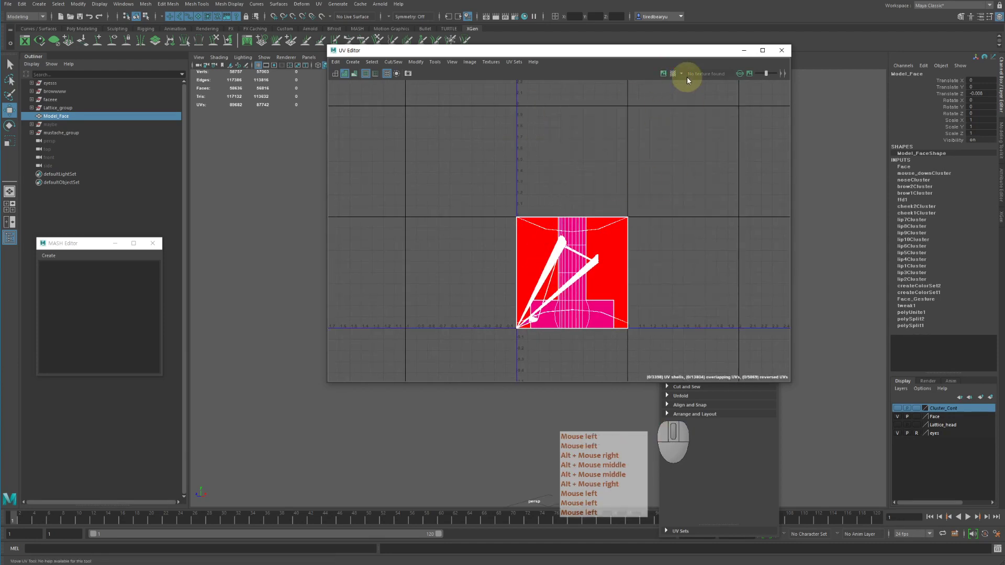
- Close the UV Editor and UV Toolkit and return to moving Model_Face as a whole object
{"action": "left_click", "coordinate": [776, 54]}
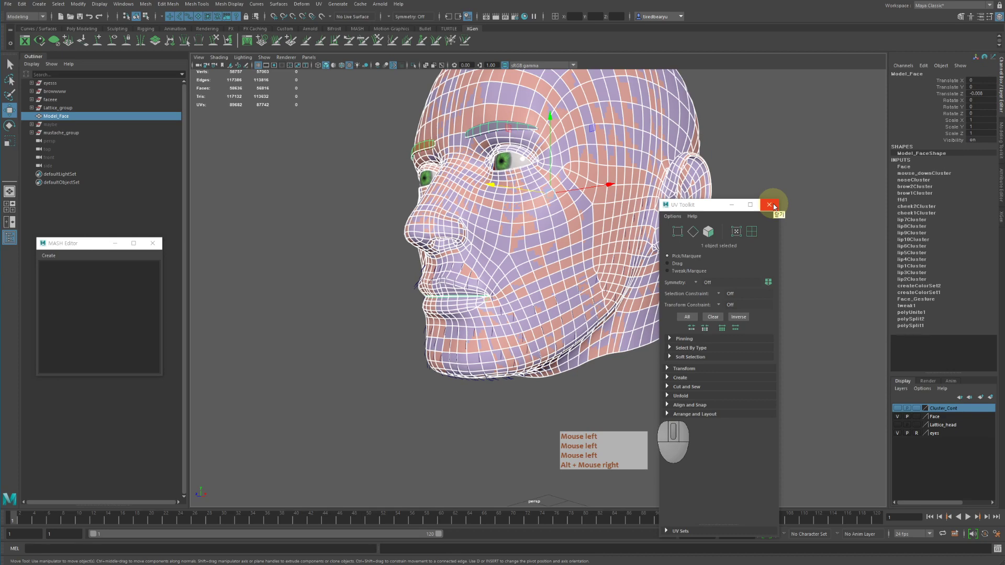
{"action": "left_click", "coordinate": [773, 207]}
{"action": "right_click_drag", "start_coordinate": [621, 199], "coordinate": [705, 188]}
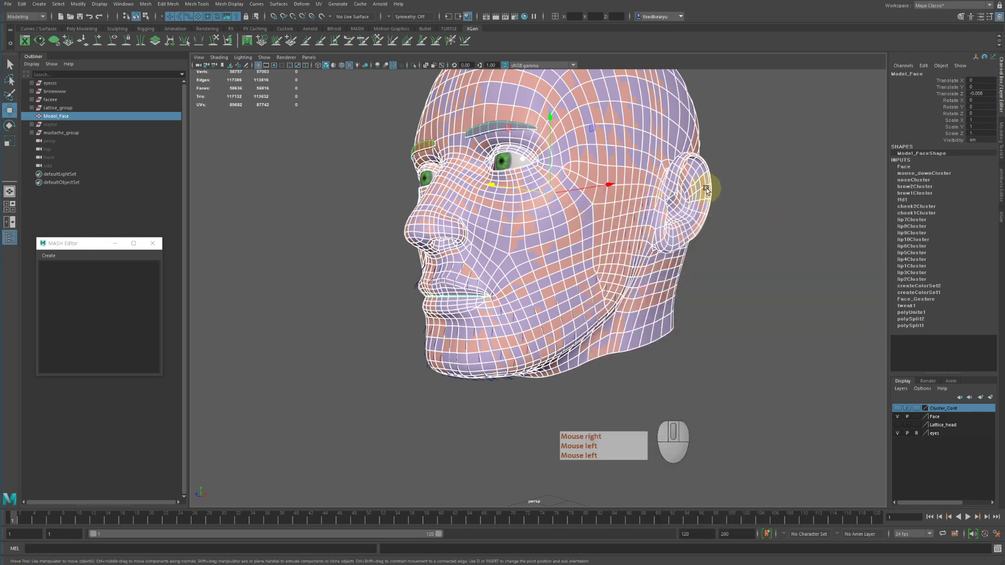
{"action": "left_click", "coordinate": [705, 188]}
{"action": "key", "text": "w"}
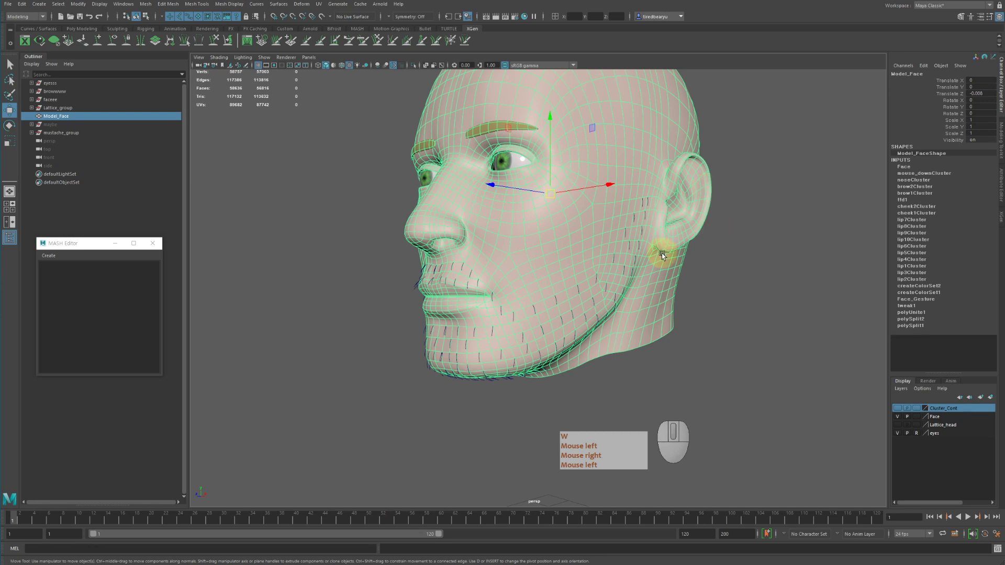
- Open the UV Editor for Model_Face without the UV Toolkit and place it beside the face
{"action": "left_click", "coordinate": [318, 5]}
{"action": "left_click", "coordinate": [338, 18]}
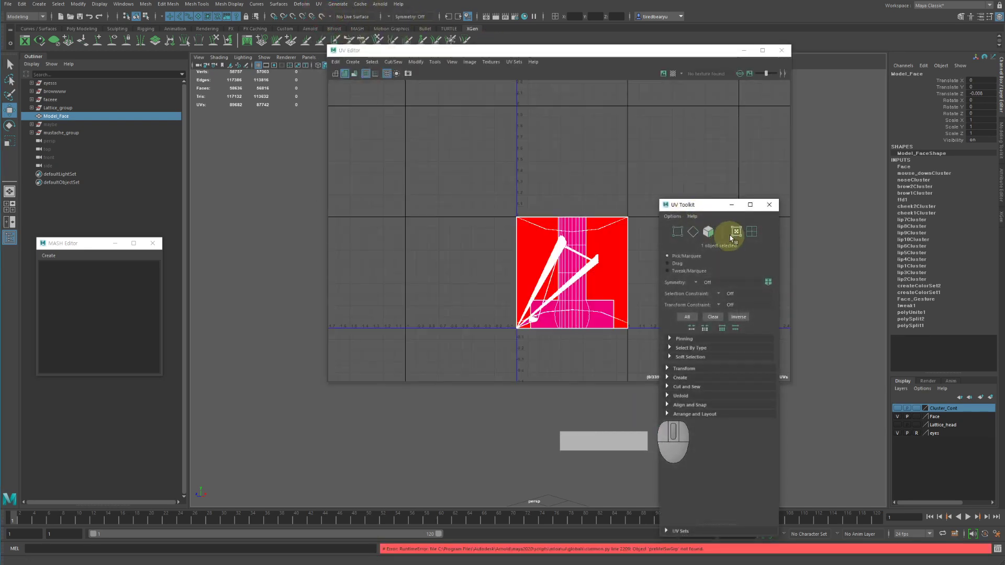
{"action": "left_click", "coordinate": [767, 204]}
{"action": "left_click_drag", "start_coordinate": [594, 51], "coordinate": [810, 85]}
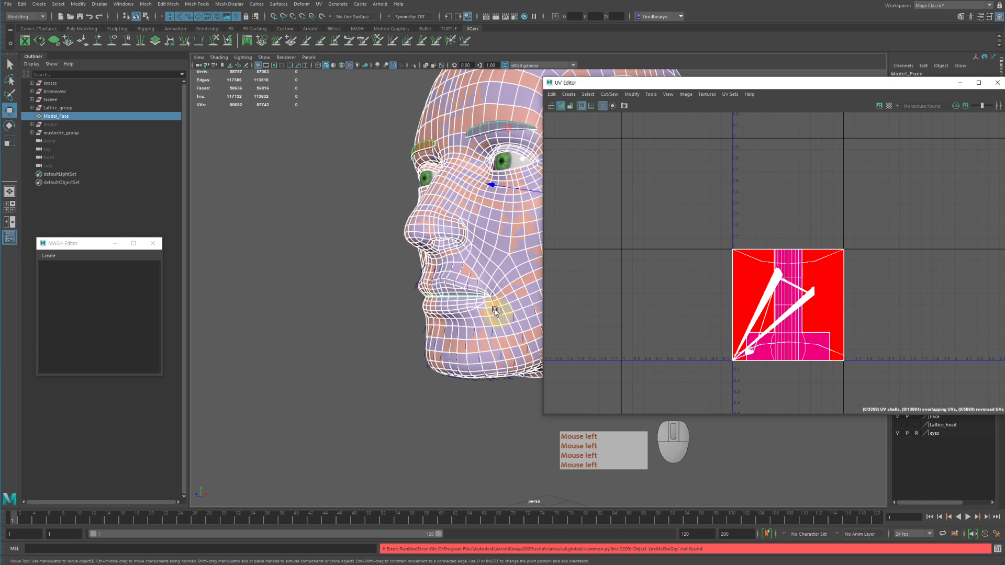
- Apply a cylindrical UV projection to Model_Face and unfold the resulting UVs
{"action": "left_click", "coordinate": [317, 5]}
{"action": "left_click", "coordinate": [359, 94]}
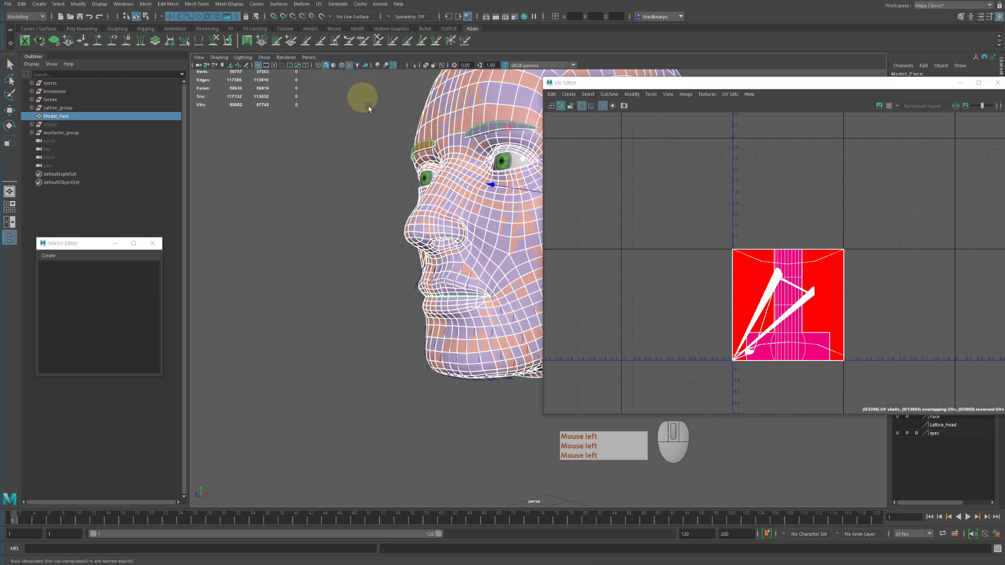
{"action": "middle_click_drag", "start_coordinate": [878, 318], "coordinate": [865, 270], "text": "alt"}
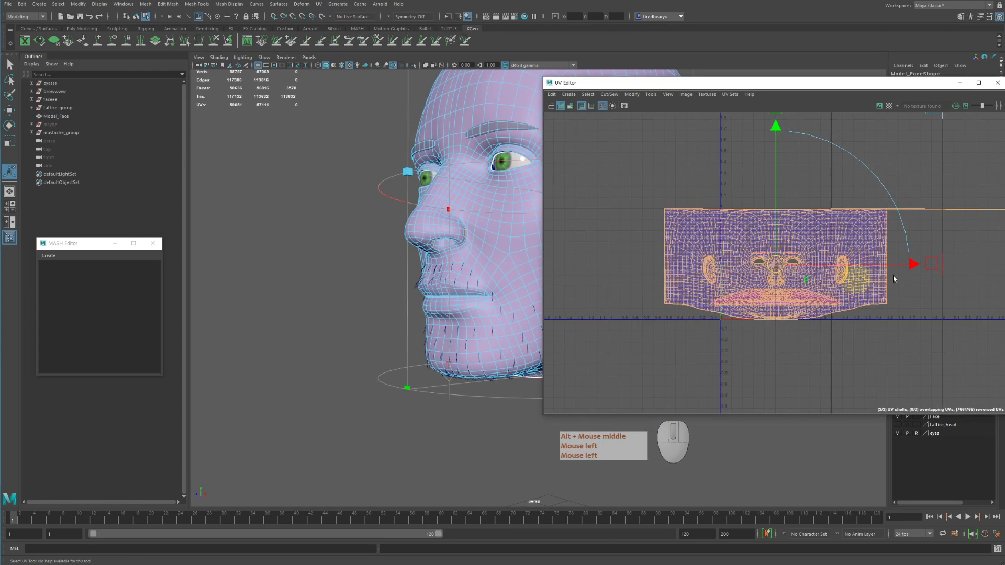
{"action": "left_click", "coordinate": [633, 95]}
{"action": "left_click", "coordinate": [642, 353]}
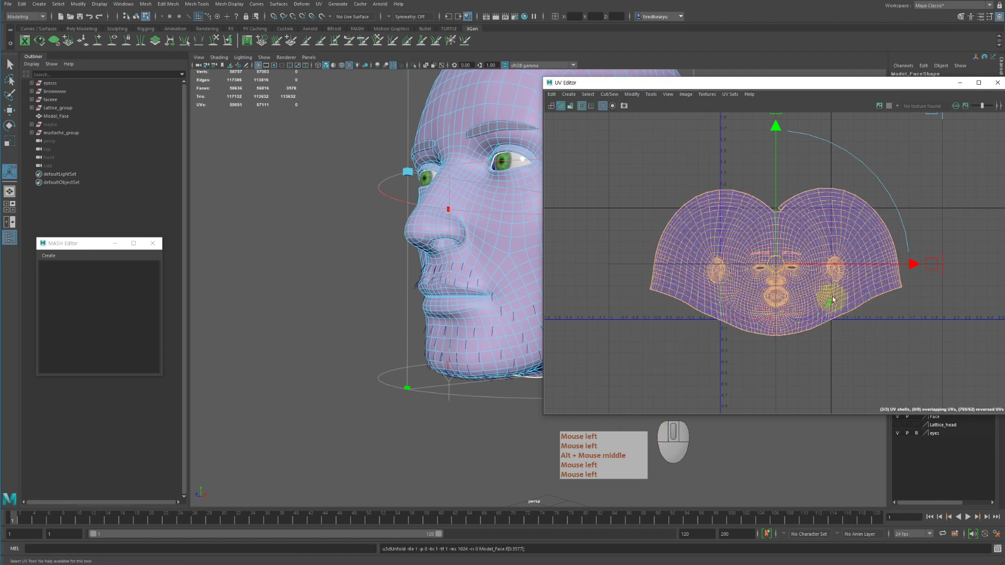
- Scale the unfolded face UV shell down uniformly to fit within the 0-1 UV square, then deselect it
{"action": "middle_click_drag", "start_coordinate": [832, 295], "coordinate": [793, 269], "text": "alt"}
{"action": "middle_click_drag", "start_coordinate": [727, 227], "coordinate": [722, 234], "text": "alt"}
{"action": "key", "text": "r"}
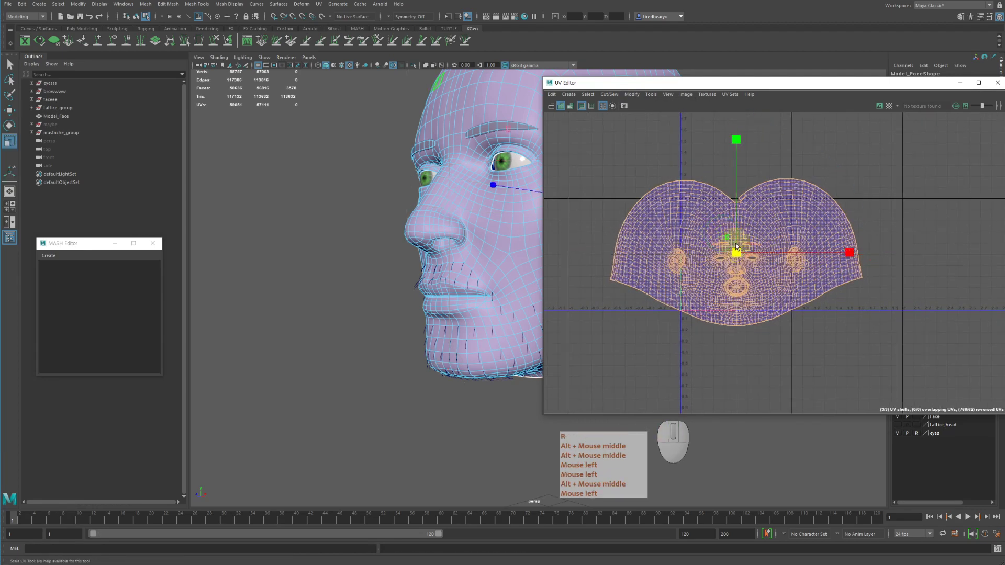
{"action": "left_click_drag", "start_coordinate": [735, 254], "coordinate": [683, 243]}
{"action": "left_click", "coordinate": [900, 257]}
{"action": "key", "text": "w"}
{"action": "middle_click_drag", "start_coordinate": [861, 262], "coordinate": [830, 247], "text": "alt"}
{"action": "right_click_drag", "start_coordinate": [829, 247], "coordinate": [937, 167], "text": "alt"}
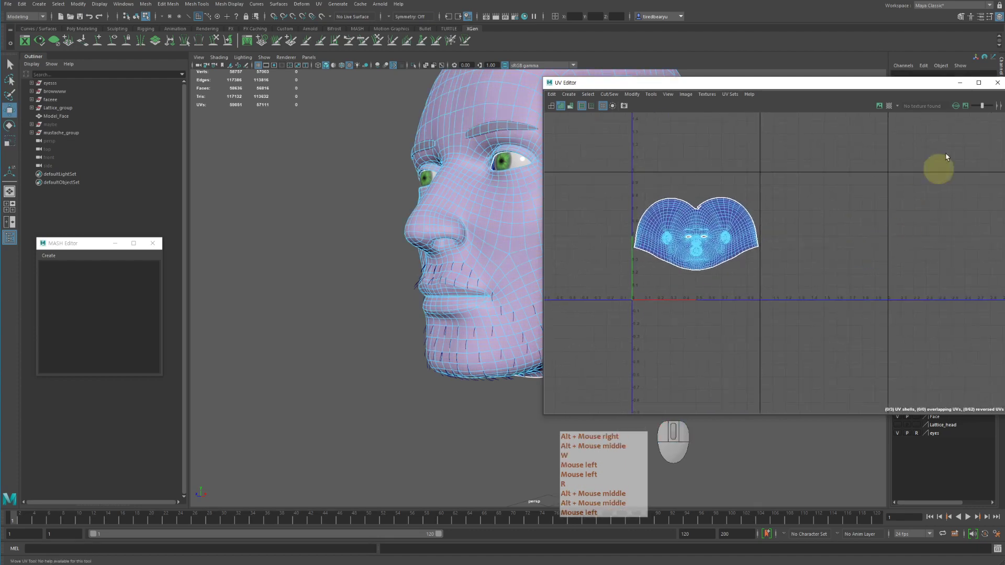
- Close the UV Editor, return Model_Face to object mode and deselect it
{"action": "left_click", "coordinate": [998, 86]}
{"action": "left_click", "coordinate": [637, 193]}
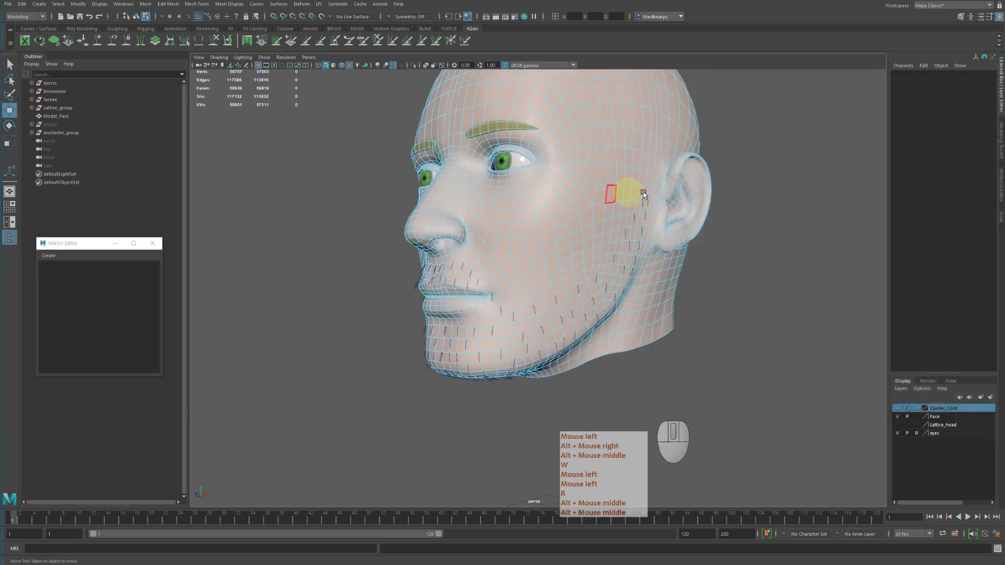
{"action": "right_click_drag", "start_coordinate": [590, 134], "coordinate": [655, 120]}
{"action": "left_click", "coordinate": [733, 144]}
{"action": "left_click_drag", "start_coordinate": [636, 198], "coordinate": [642, 194], "text": "alt"}
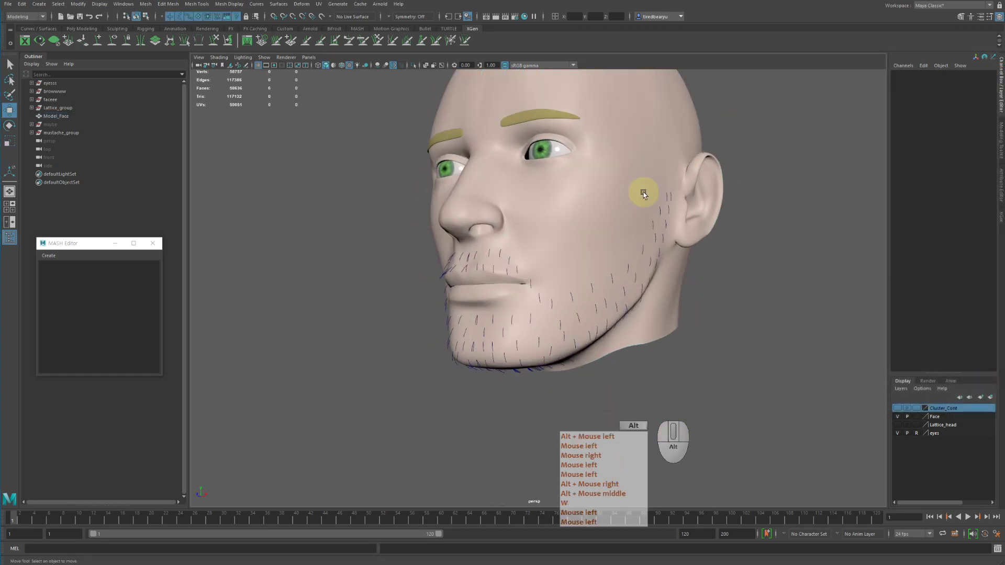
{"action": "right_click_drag", "start_coordinate": [641, 194], "coordinate": [700, 197], "text": "alt"}
{"action": "middle_click_drag", "start_coordinate": [700, 198], "coordinate": [677, 244], "text": "alt"}
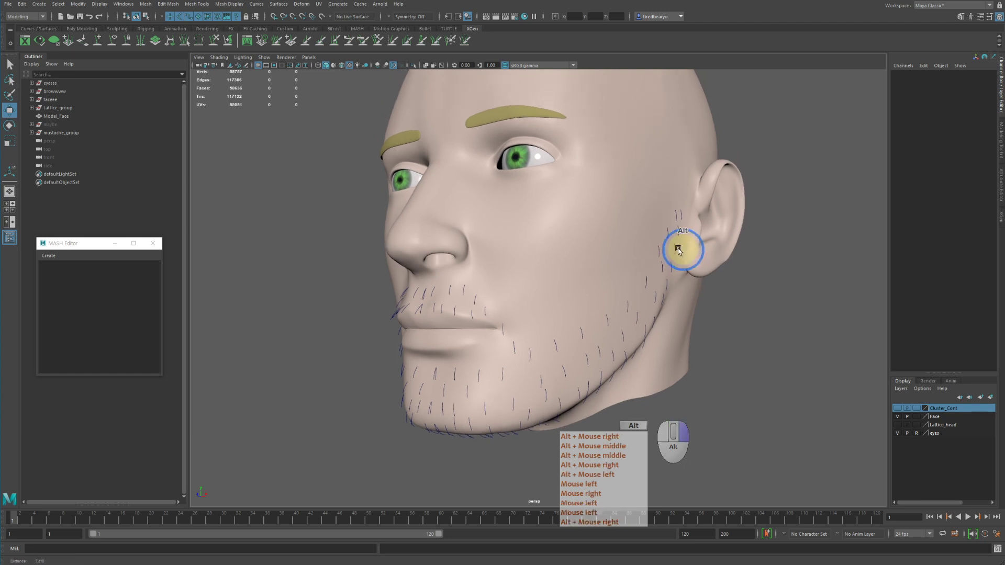
{"action": "right_click_drag", "start_coordinate": [677, 243], "coordinate": [700, 223], "text": "alt"}
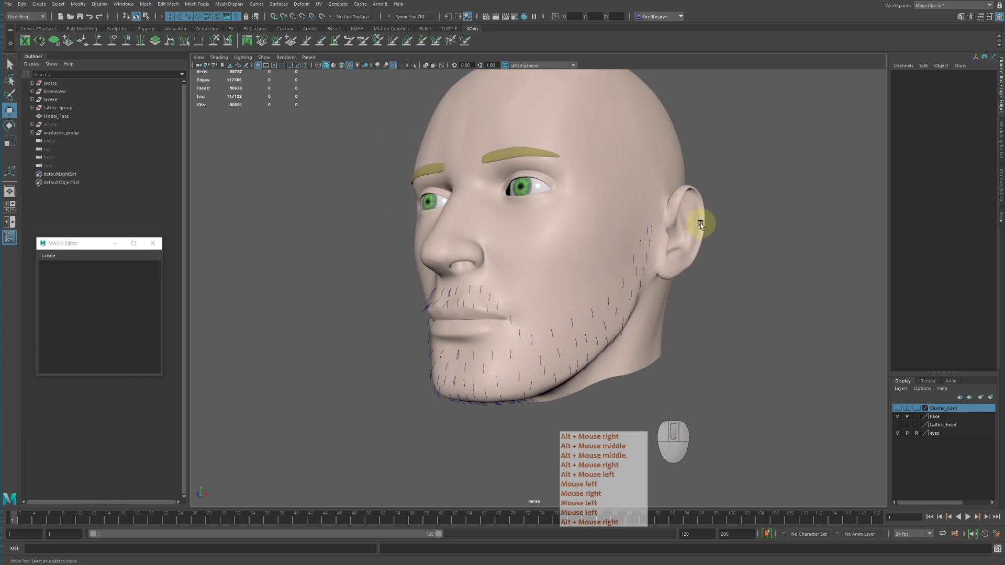
- Create a new XGen description on Model_Face with splines generated randomly across the surface and controlled by placing and shaping guides
{"action": "left_click", "coordinate": [657, 213]}
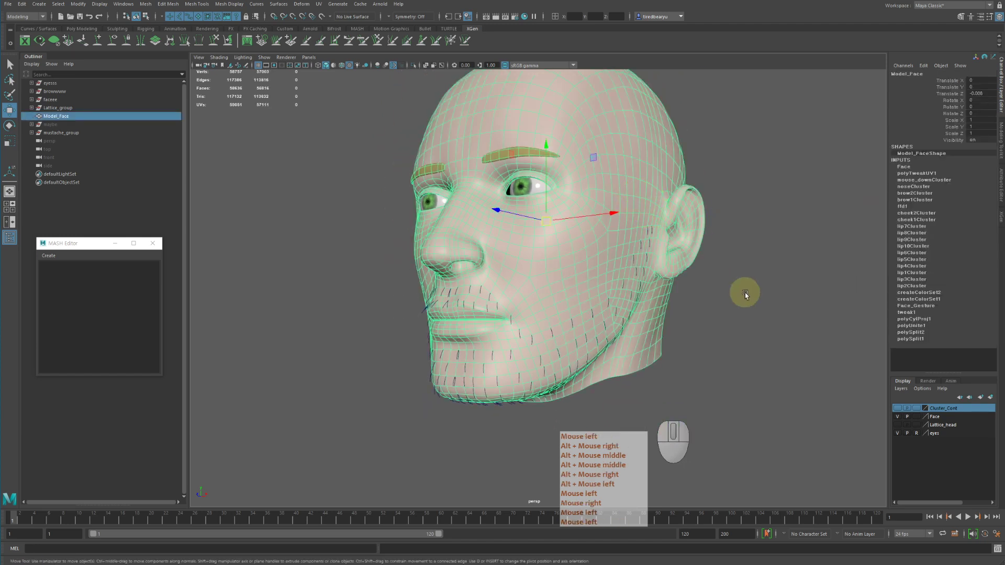
{"action": "left_click", "coordinate": [24, 40]}
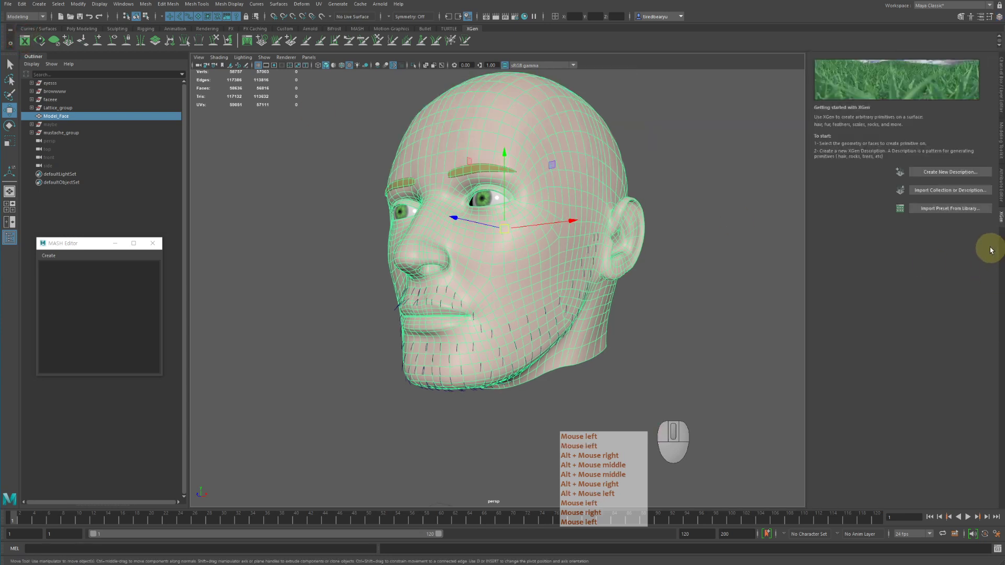
{"action": "left_click", "coordinate": [950, 174]}
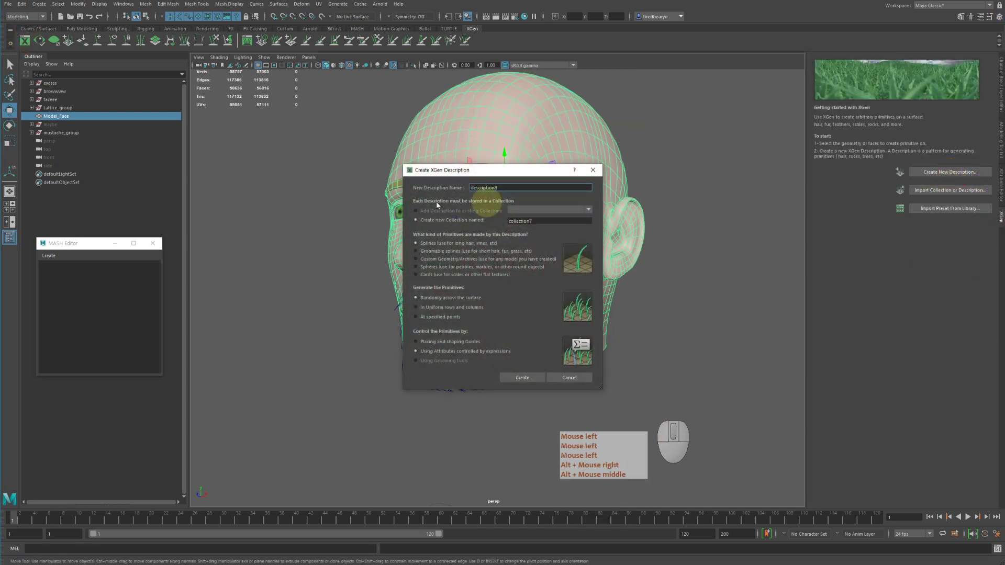
{"action": "left_click_drag", "start_coordinate": [460, 169], "coordinate": [706, 117]}
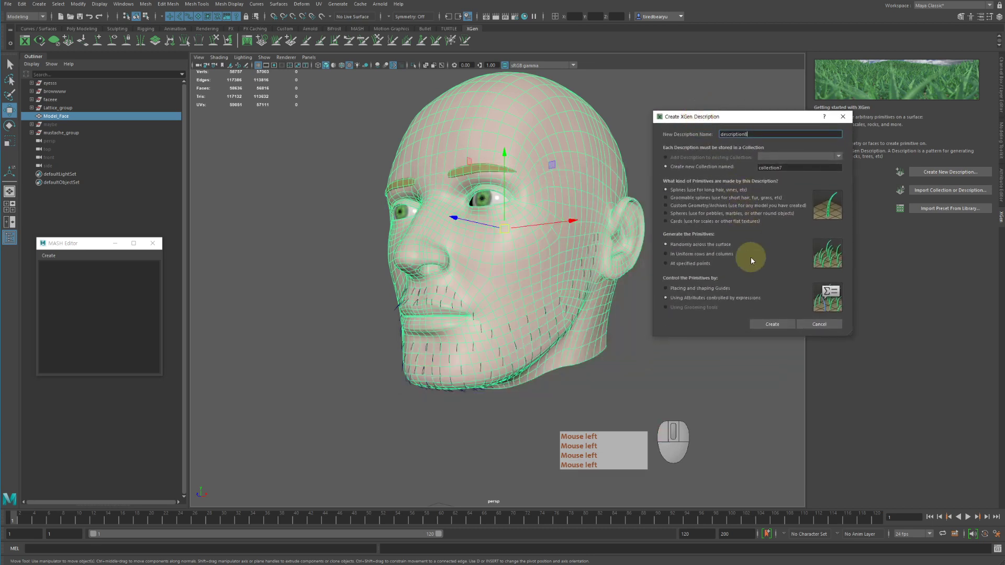
{"action": "left_click", "coordinate": [698, 288]}
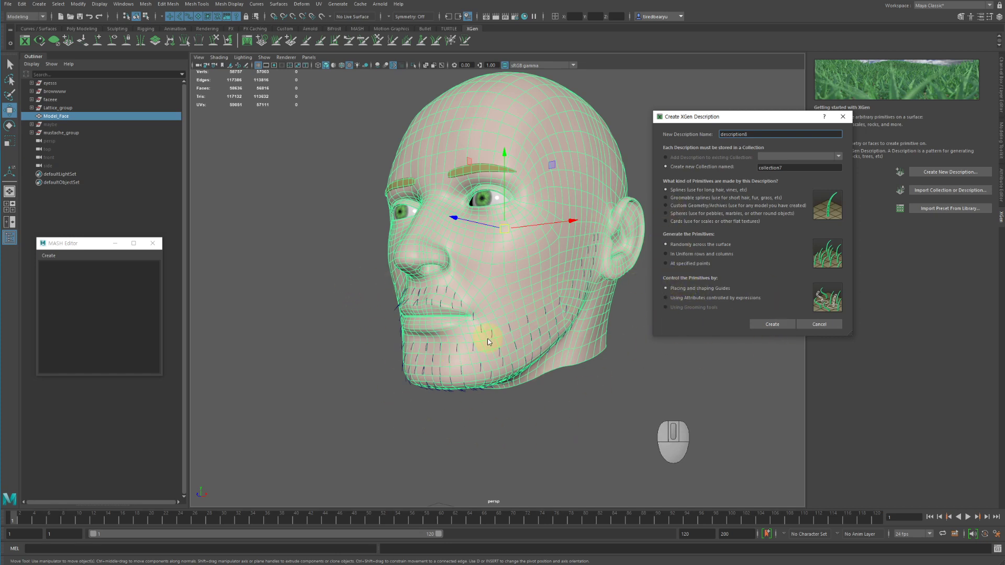
{"action": "left_click", "coordinate": [774, 323]}
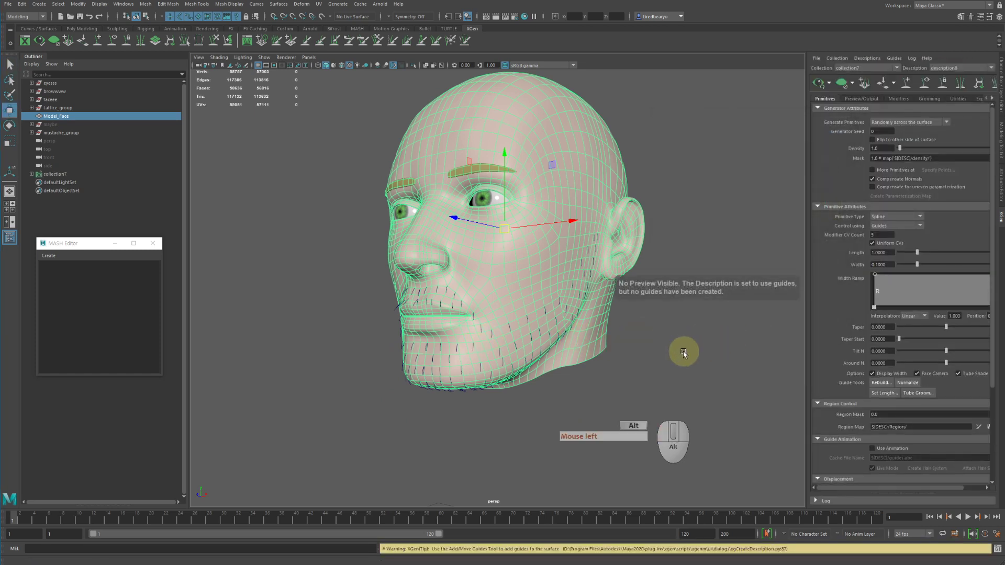
{"action": "middle_click_drag", "start_coordinate": [679, 349], "coordinate": [705, 326], "text": "alt"}
{"action": "left_click_drag", "start_coordinate": [706, 327], "coordinate": [510, 267], "text": "alt"}
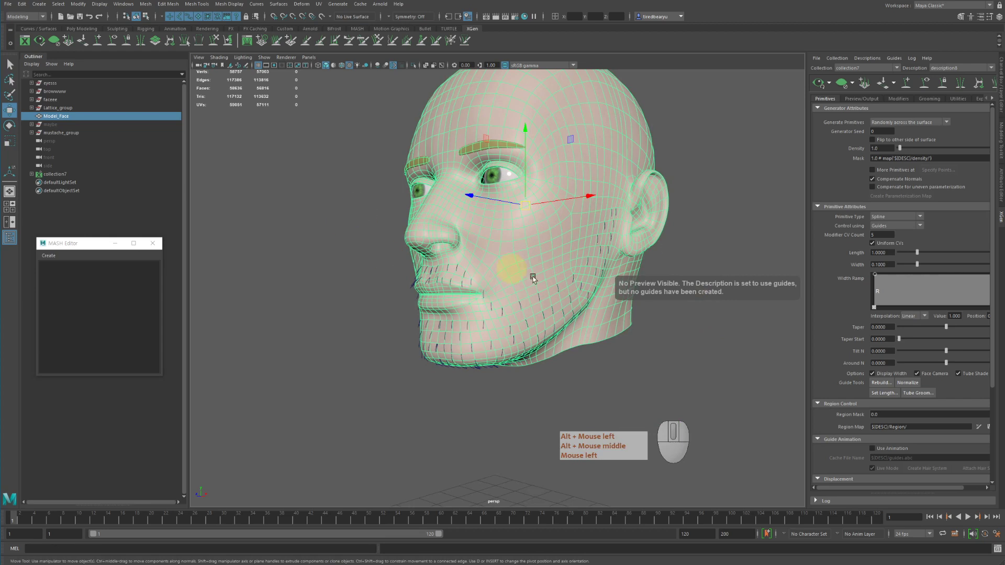
{"action": "middle_click_drag", "start_coordinate": [589, 259], "coordinate": [548, 281], "text": "alt"}
{"action": "left_click_drag", "start_coordinate": [548, 281], "coordinate": [570, 271], "text": "alt"}
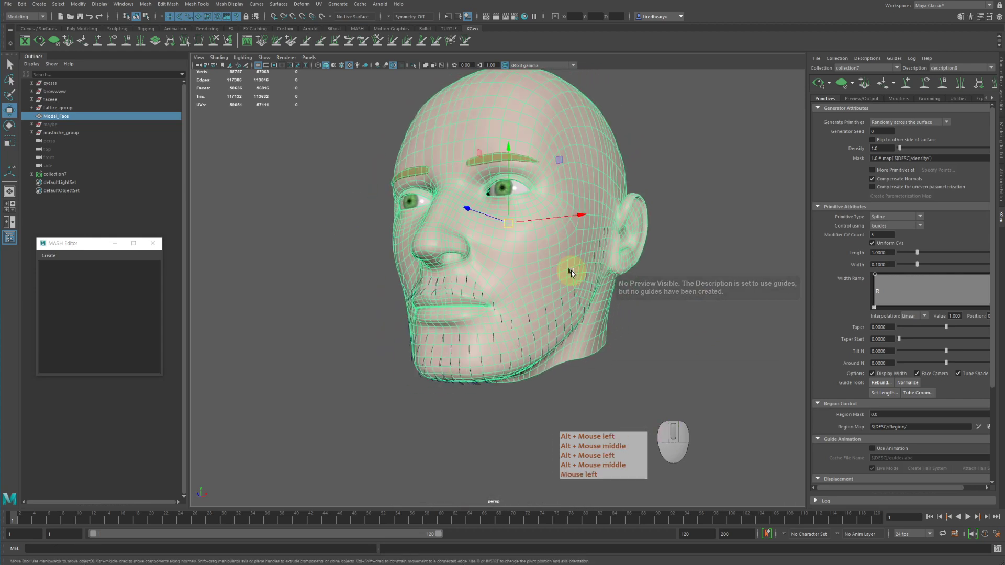
{"action": "left_click_drag", "start_coordinate": [668, 300], "coordinate": [657, 302], "text": "alt"}
{"action": "right_click_drag", "start_coordinate": [657, 301], "coordinate": [630, 287], "text": "alt"}
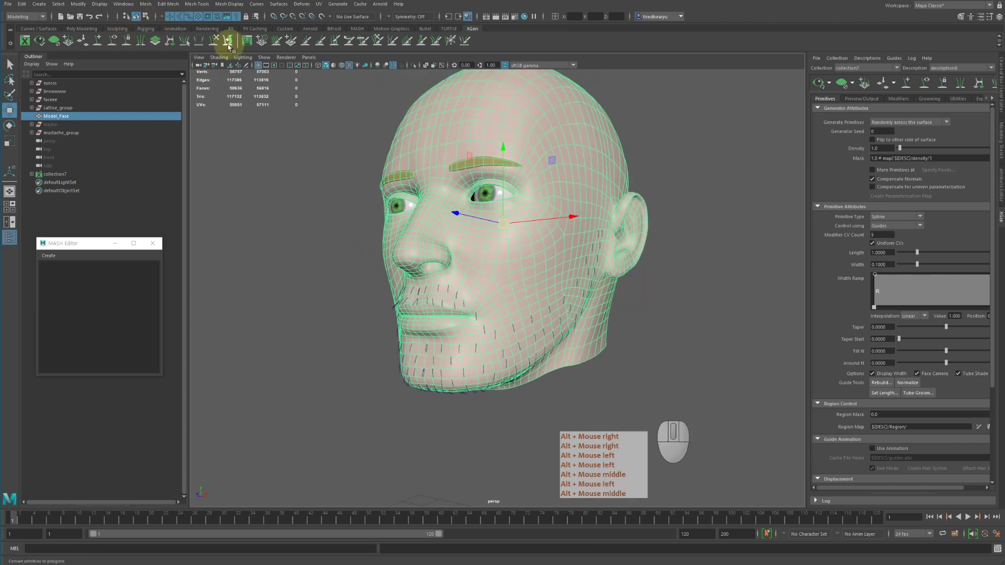
{"action": "left_click_drag", "start_coordinate": [680, 189], "coordinate": [696, 182], "text": "alt"}
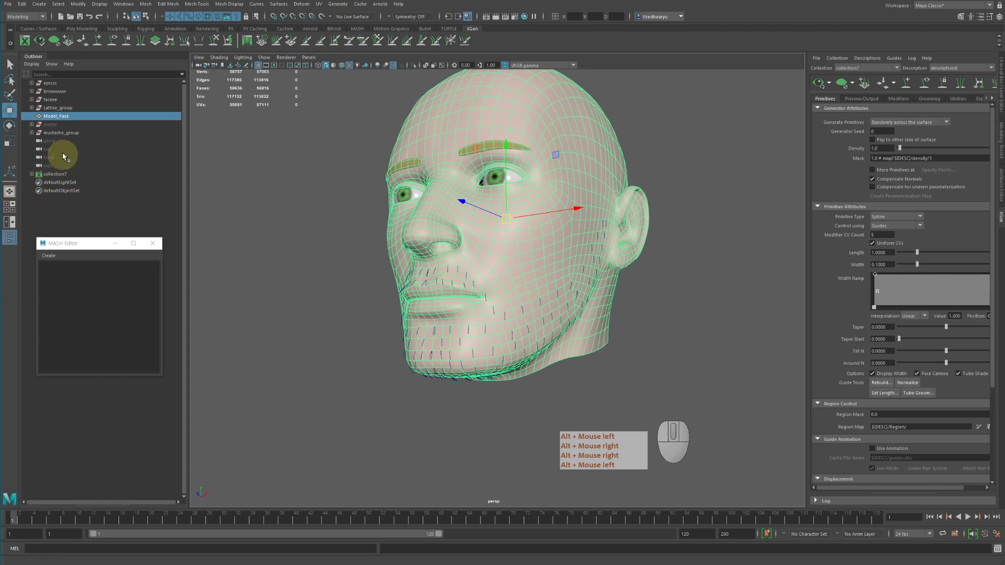
- Convert the mustache_group curves to XGen guides with Curves To Guides, keeping Delete Curves enabled
{"action": "left_click", "coordinate": [61, 133]}
{"action": "left_click_drag", "start_coordinate": [611, 256], "coordinate": [625, 256], "text": "alt"}
{"action": "right_click_drag", "start_coordinate": [625, 256], "coordinate": [637, 258], "text": "alt"}
{"action": "middle_click_drag", "start_coordinate": [636, 258], "coordinate": [617, 260], "text": "alt"}
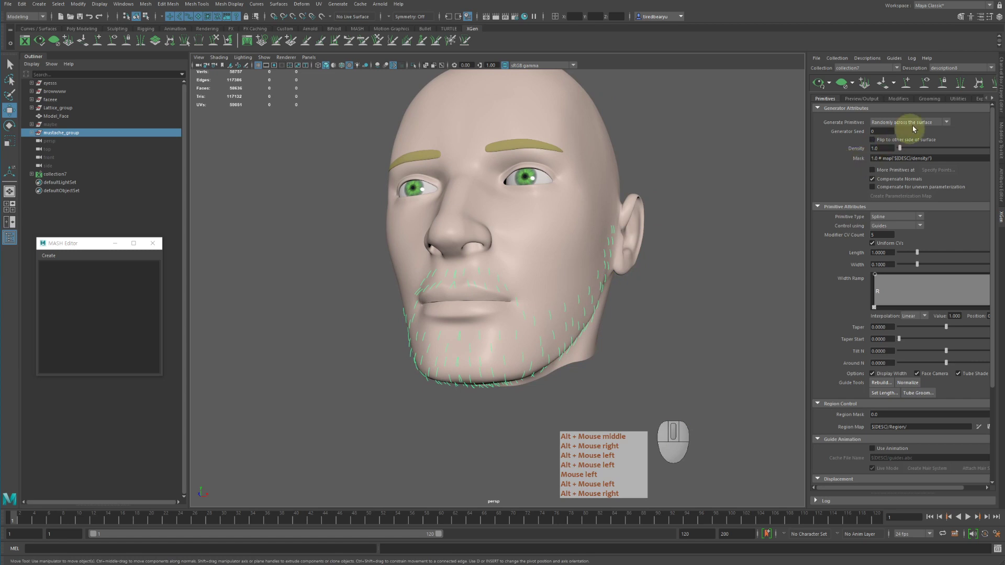
{"action": "left_click", "coordinate": [958, 100]}
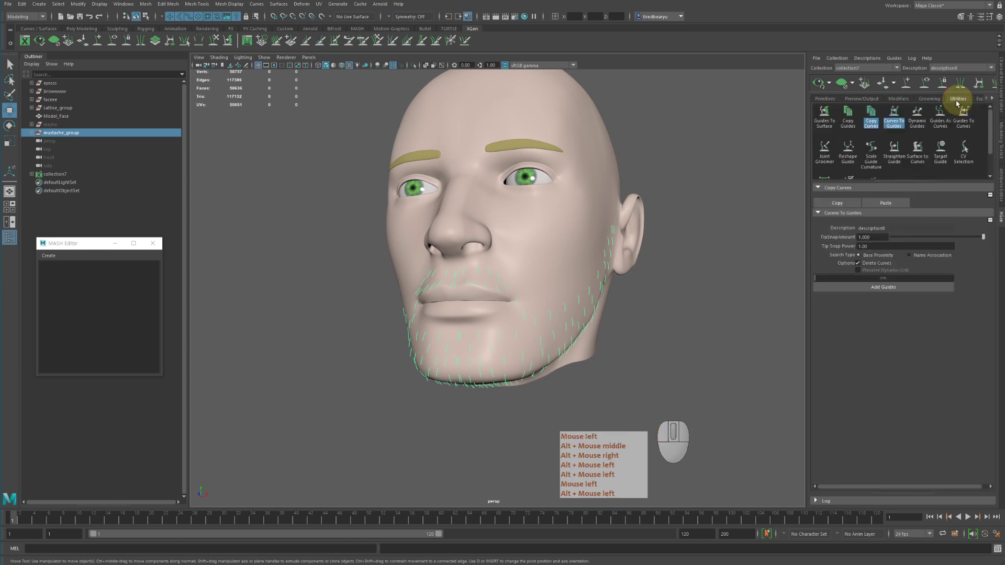
{"action": "left_click", "coordinate": [894, 124]}
{"action": "left_click", "coordinate": [894, 123]}
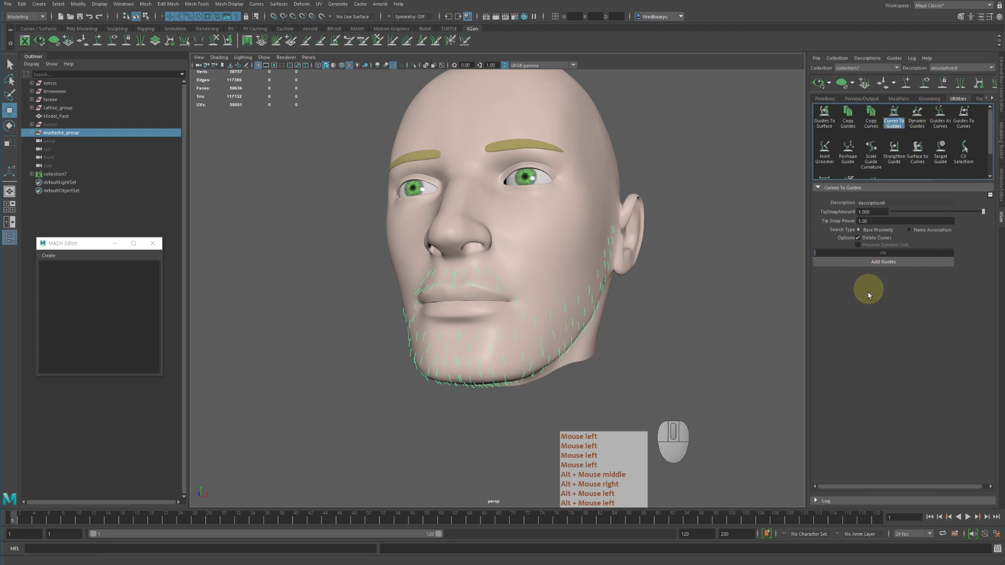
{"action": "left_click", "coordinate": [879, 262]}
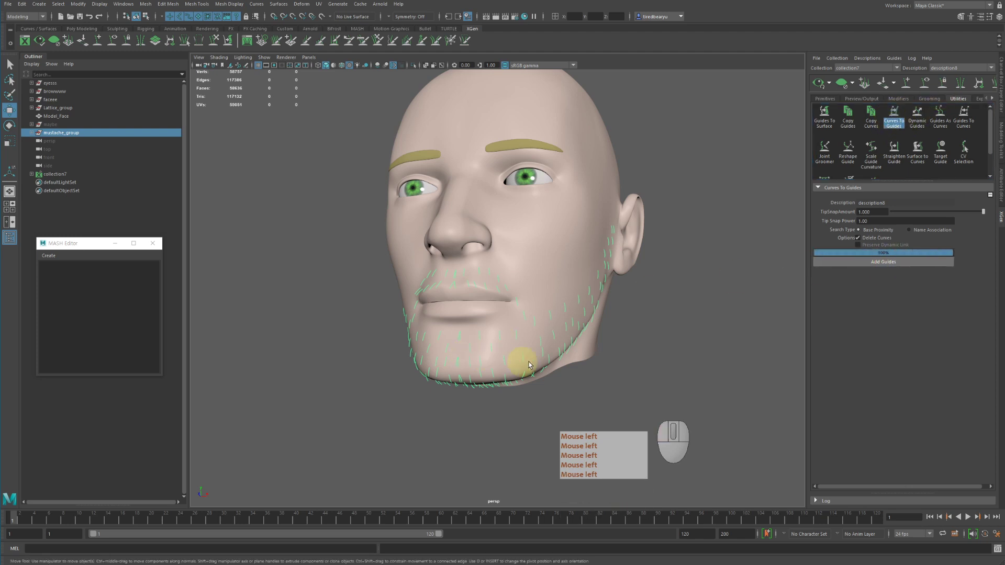
- Deselect the new guides and examine their placement around the mouth, chin and jaw from several angles
{"action": "mouse_move", "coordinate": [648, 319]}
{"action": "left_mouse_down", "text": "alt"}
{"action": "mouse_move", "coordinate": [630, 322]}
{"action": "mouse_move", "coordinate": [661, 320]}
{"action": "left_mouse_up", "text": "alt"}
{"action": "right_click_drag", "start_coordinate": [662, 320], "coordinate": [682, 318], "text": "alt"}
{"action": "left_click_drag", "start_coordinate": [682, 318], "coordinate": [711, 319], "text": "alt"}
{"action": "left_click", "coordinate": [756, 292]}
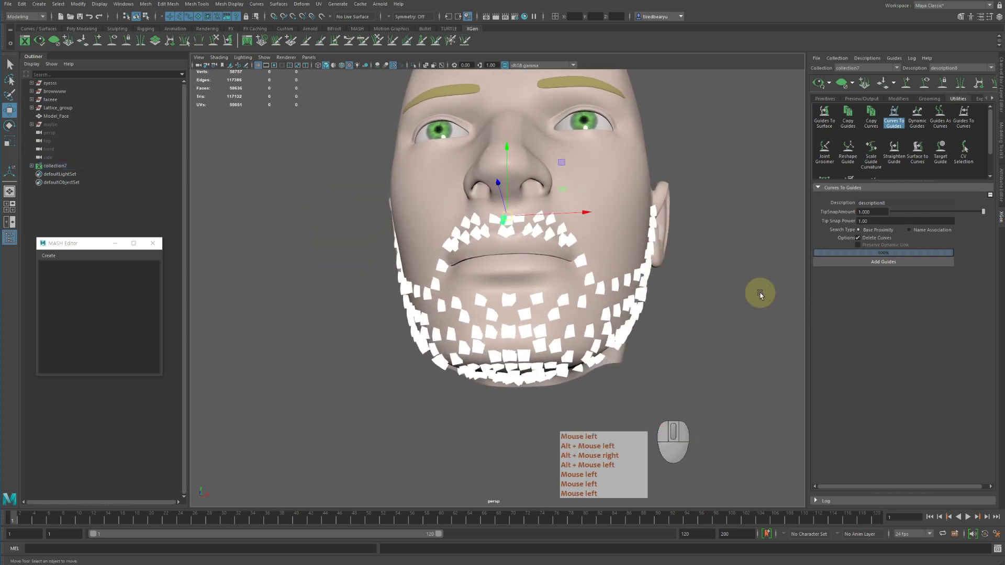
{"action": "left_click_drag", "start_coordinate": [762, 292], "coordinate": [734, 341], "text": "alt"}
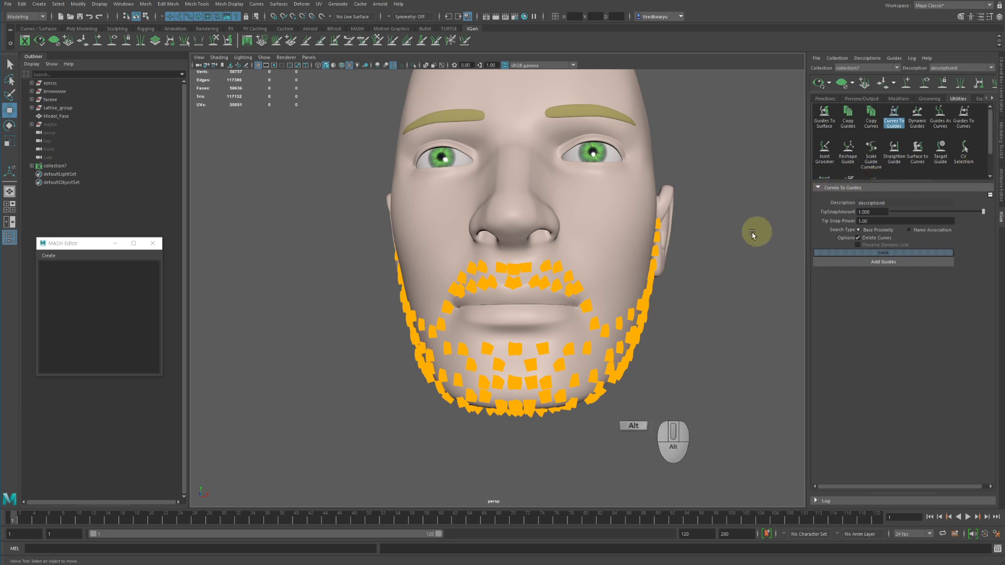
{"action": "left_click_drag", "start_coordinate": [755, 233], "coordinate": [722, 224], "text": "alt"}
{"action": "right_click_drag", "start_coordinate": [722, 224], "coordinate": [844, 137], "text": "alt"}
{"action": "right_click_drag", "start_coordinate": [732, 206], "coordinate": [654, 213], "text": "alt"}
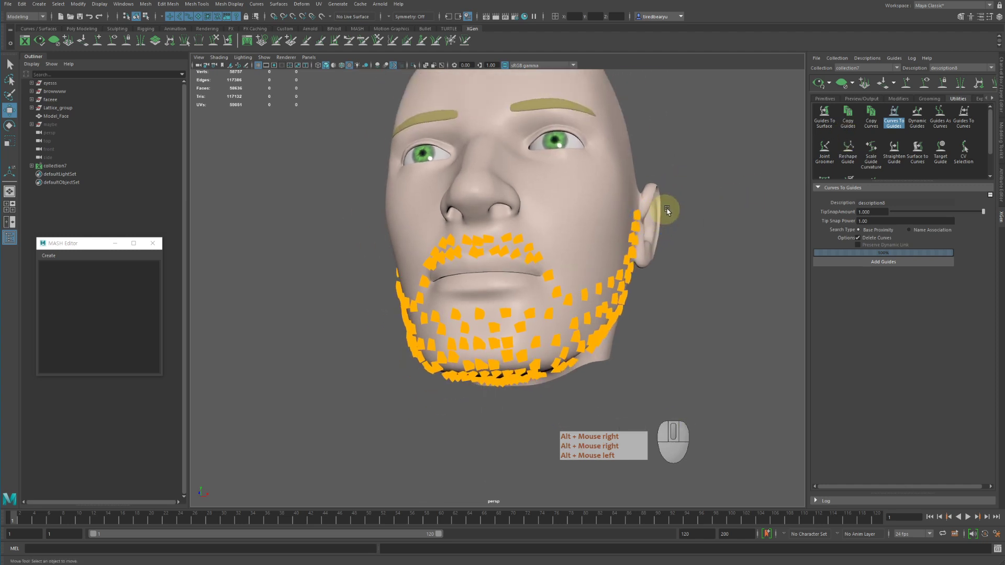
- Preview the description's generated primitives on the face and raise their density to 100
{"action": "left_click", "coordinate": [834, 99]}
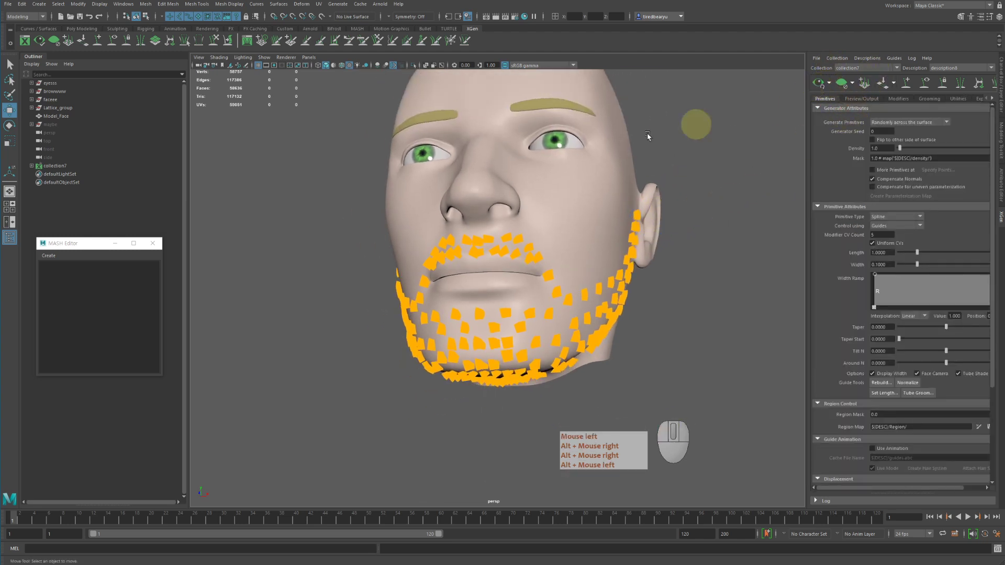
{"action": "middle_click_drag", "start_coordinate": [605, 220], "coordinate": [647, 195], "text": "alt"}
{"action": "left_click_drag", "start_coordinate": [601, 199], "coordinate": [724, 206], "text": "alt"}
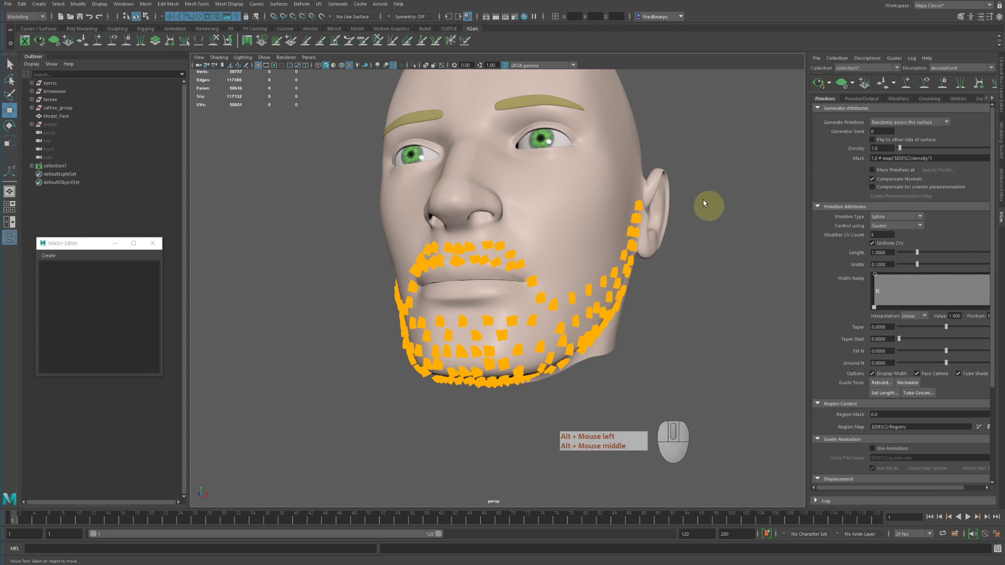
{"action": "left_click", "coordinate": [817, 82]}
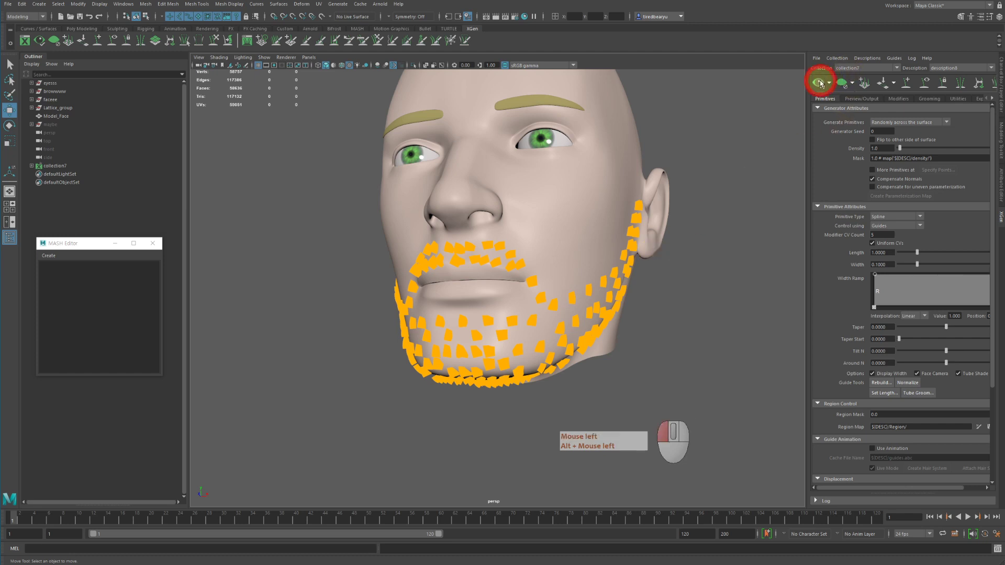
{"action": "left_click_drag", "start_coordinate": [547, 211], "coordinate": [582, 210], "text": "alt"}
{"action": "middle_click_drag", "start_coordinate": [582, 209], "coordinate": [597, 235], "text": "alt"}
{"action": "left_click_drag", "start_coordinate": [597, 236], "coordinate": [596, 240], "text": "alt"}
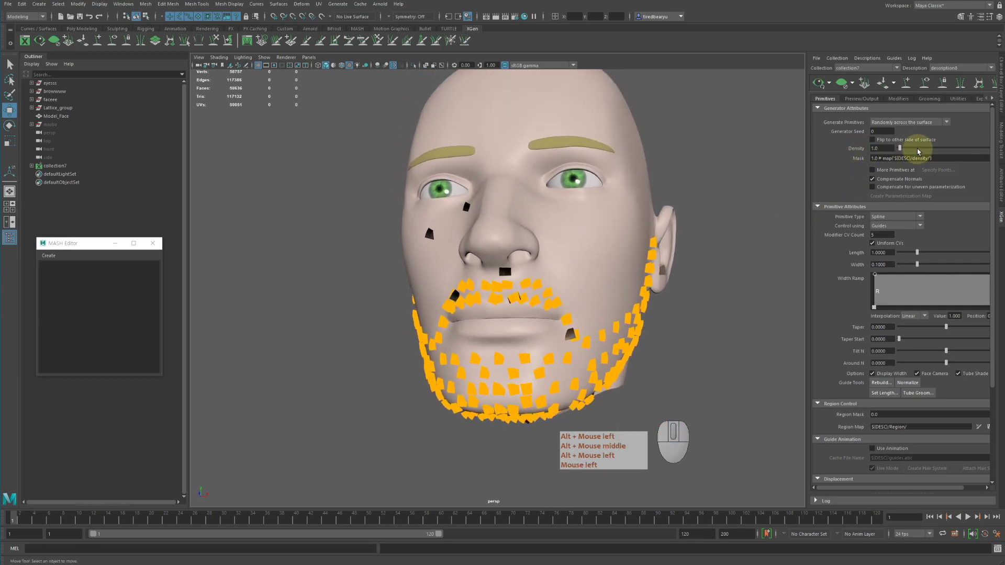
{"action": "left_click_drag", "start_coordinate": [919, 148], "coordinate": [999, 148]}
{"action": "left_click_drag", "start_coordinate": [736, 196], "coordinate": [713, 206], "text": "alt"}
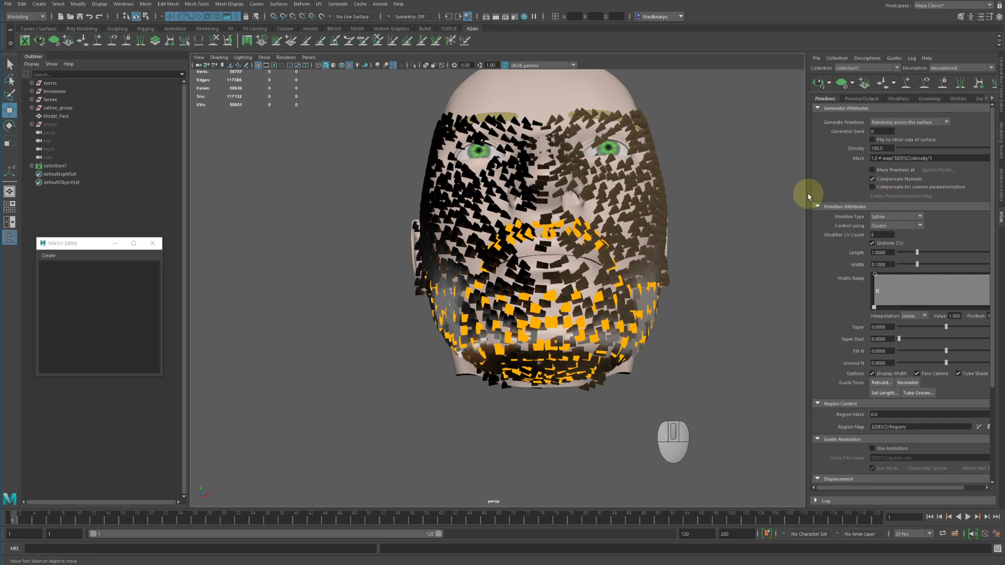
- Create a paint map named mask for the description's Mask attribute, with map resolution 5.0 and black start color
{"action": "left_click_drag", "start_coordinate": [807, 194], "coordinate": [779, 193]}
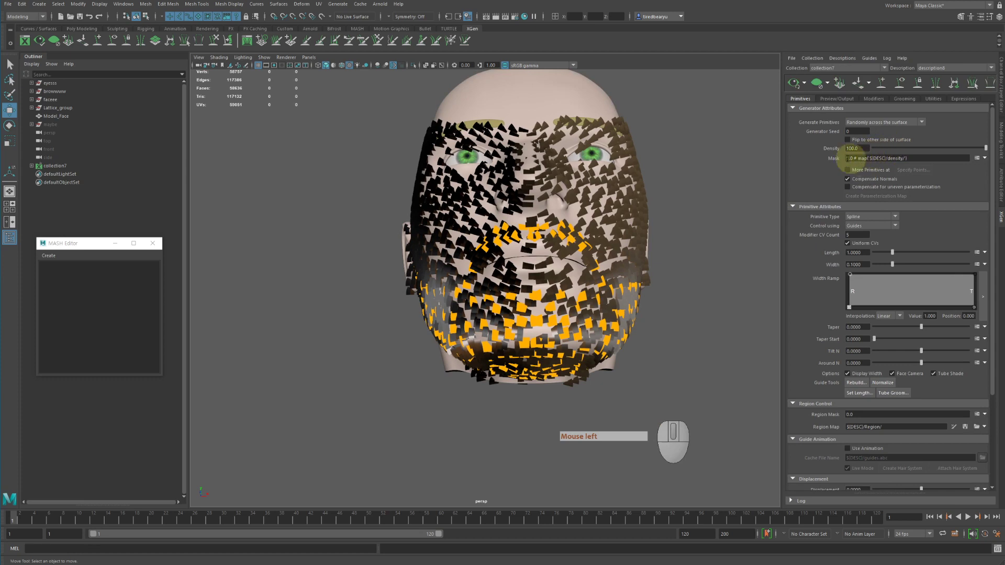
{"action": "left_click", "coordinate": [984, 158]}
{"action": "left_click", "coordinate": [991, 169]}
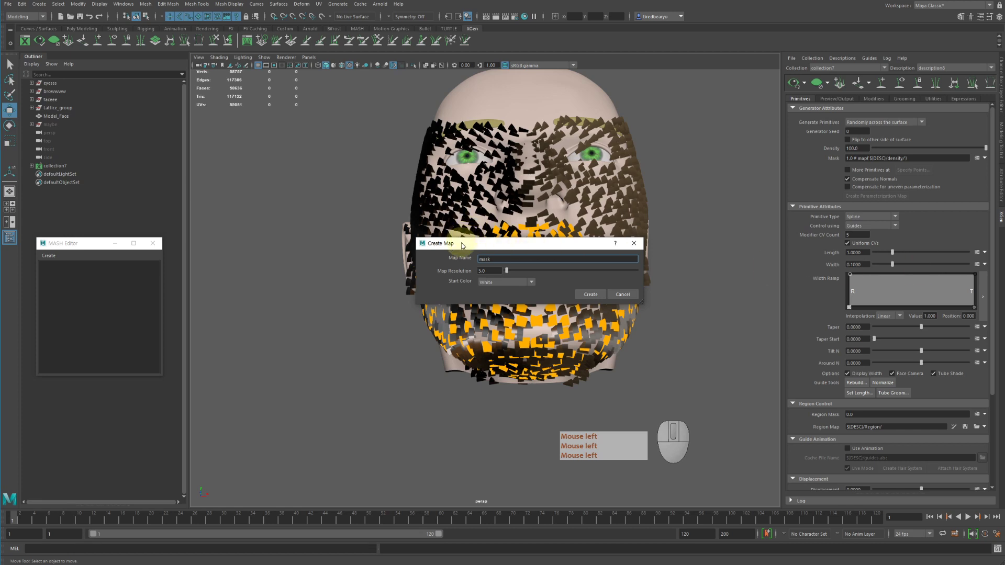
{"action": "left_click_drag", "start_coordinate": [463, 245], "coordinate": [684, 128]}
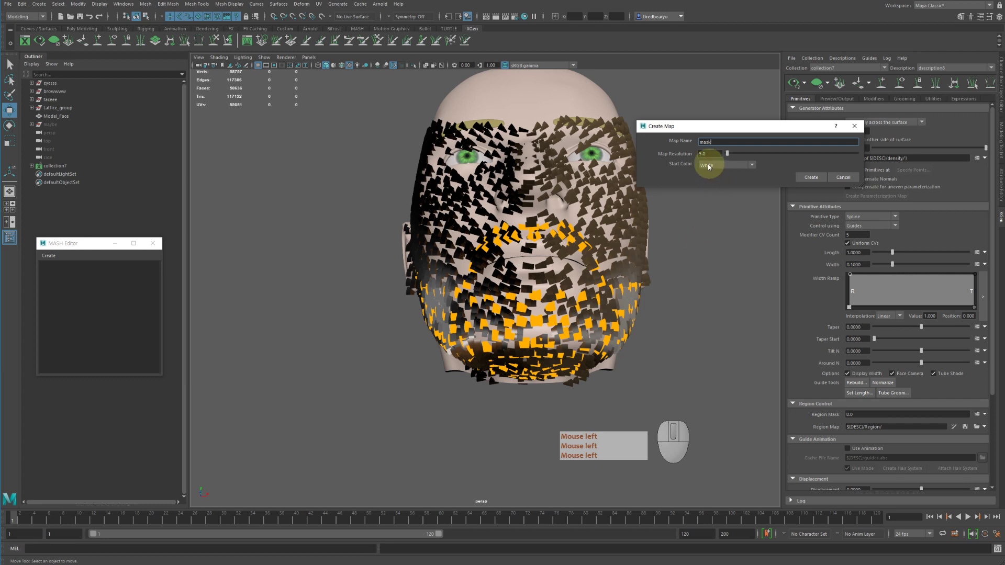
{"action": "left_click", "coordinate": [722, 166]}
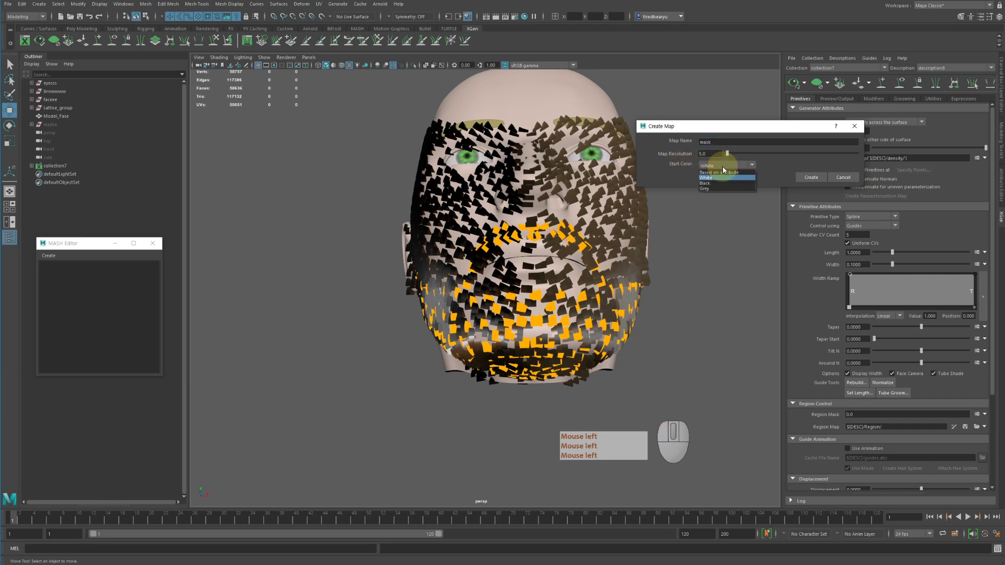
{"action": "left_click", "coordinate": [723, 183]}
{"action": "left_click", "coordinate": [810, 177]}
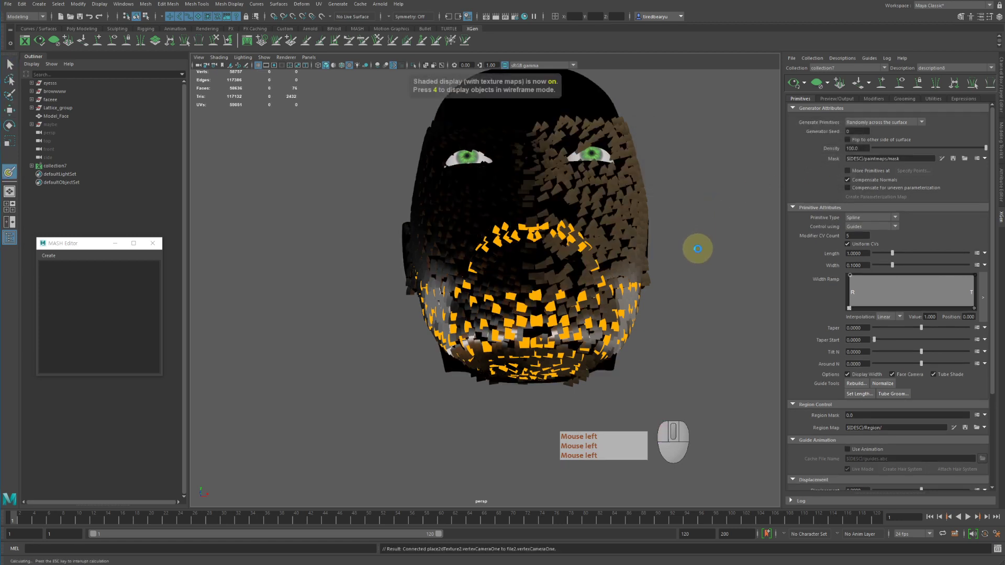
- Shrink the 3D Paint brush and set its paint color to white
{"action": "left_click_drag", "start_coordinate": [680, 273], "coordinate": [622, 264], "text": "alt"}
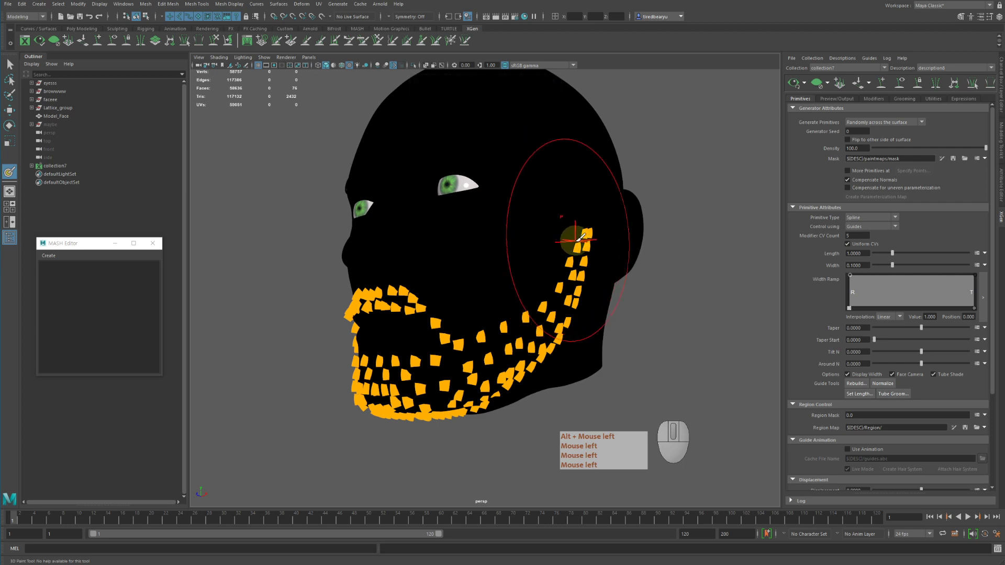
{"action": "mouse_move", "coordinate": [566, 231]}
{"action": "left_mouse_down", "text": "alt"}
{"action": "mouse_move", "coordinate": [583, 233]}
{"action": "mouse_move", "coordinate": [539, 230]}
{"action": "left_mouse_up", "text": "alt"}
{"action": "key", "text": "b"}
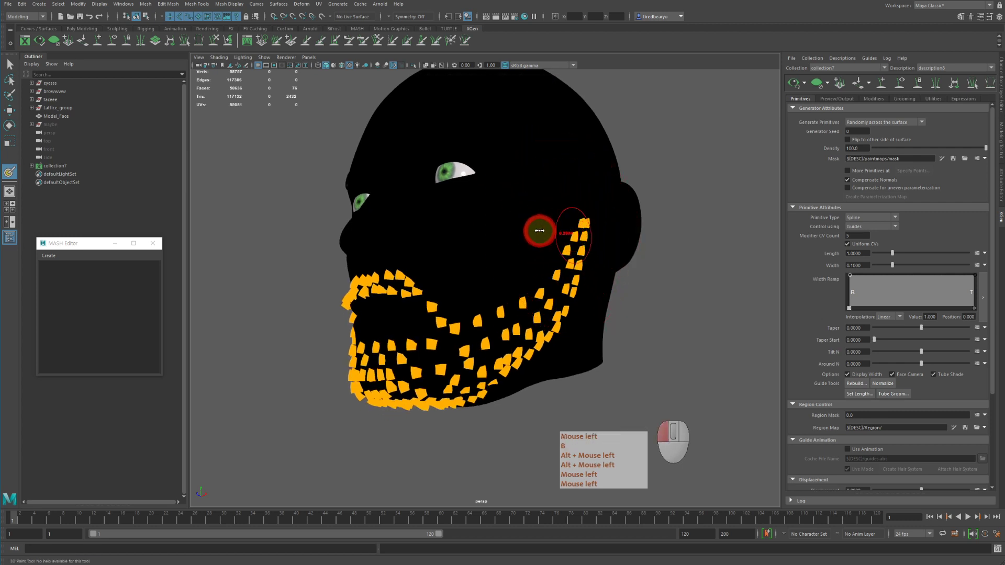
{"action": "double_click", "coordinate": [9, 172]}
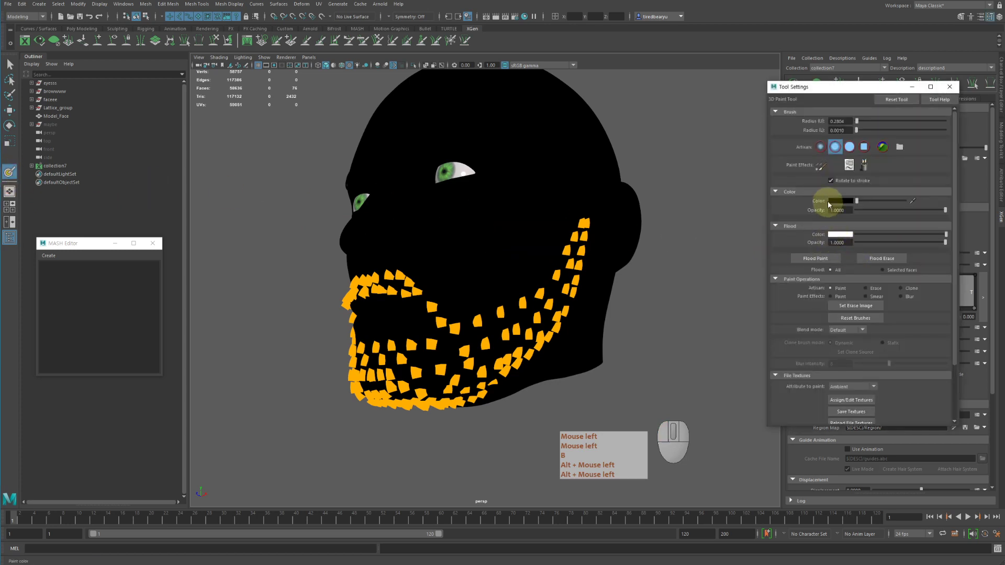
{"action": "left_click", "coordinate": [877, 202]}
{"action": "left_click", "coordinate": [904, 201]}
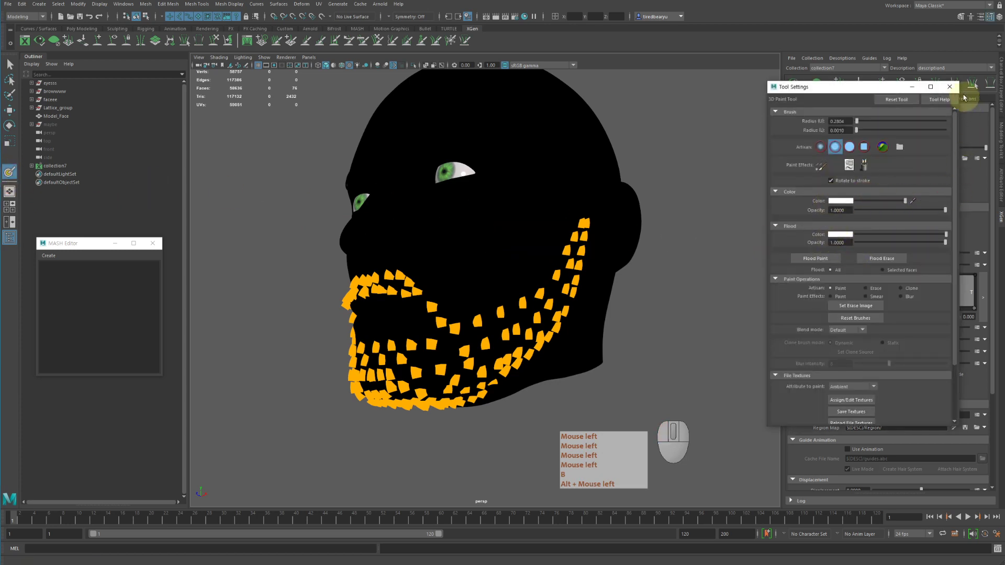
{"action": "left_click", "coordinate": [949, 86]}
- Paint the mask white over the mustache, chin and jawline areas covered by the guides, resizing the brush as needed
{"action": "middle_click_drag", "start_coordinate": [468, 323], "coordinate": [534, 273], "text": "alt"}
{"action": "key", "text": "b"}
{"action": "left_click_drag", "start_coordinate": [602, 236], "coordinate": [597, 235]}
{"action": "mouse_move", "coordinate": [649, 179]}
{"action": "left_mouse_down"}
{"action": "mouse_move", "coordinate": [630, 231]}
{"action": "mouse_move", "coordinate": [591, 270]}
{"action": "mouse_move", "coordinate": [545, 275]}
{"action": "mouse_move", "coordinate": [532, 329]}
{"action": "mouse_move", "coordinate": [602, 272]}
{"action": "mouse_move", "coordinate": [596, 291]}
{"action": "mouse_move", "coordinate": [559, 293]}
{"action": "mouse_move", "coordinate": [643, 225]}
{"action": "mouse_move", "coordinate": [602, 299]}
{"action": "mouse_move", "coordinate": [625, 278]}
{"action": "mouse_move", "coordinate": [594, 255]}
{"action": "mouse_move", "coordinate": [542, 278]}
{"action": "mouse_move", "coordinate": [618, 279]}
{"action": "left_mouse_up"}
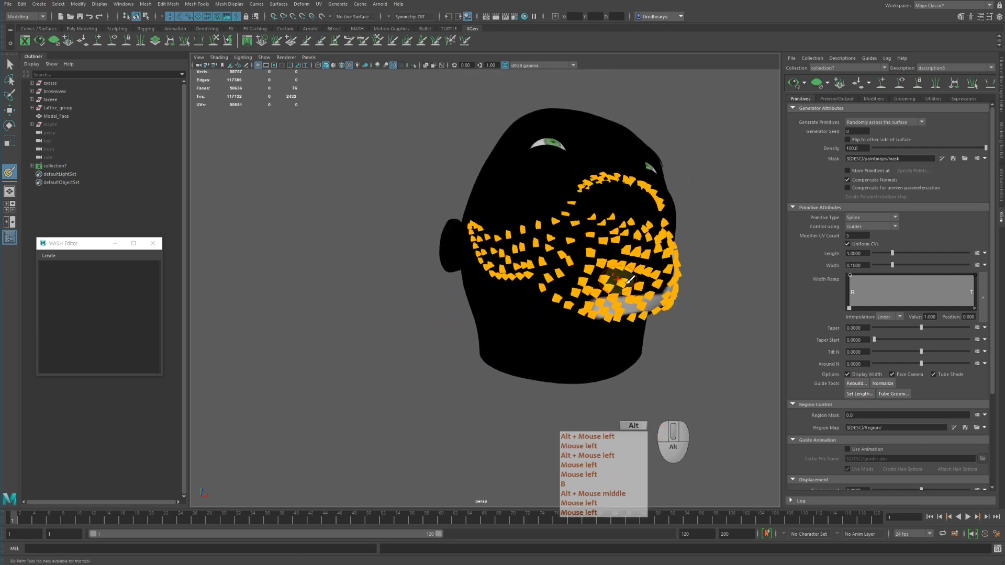
{"action": "mouse_move", "coordinate": [652, 309]}
{"action": "left_mouse_down"}
{"action": "mouse_move", "coordinate": [588, 298]}
{"action": "mouse_move", "coordinate": [539, 264]}
{"action": "left_mouse_up"}
{"action": "mouse_move", "coordinate": [539, 264]}
{"action": "left_mouse_down", "text": "alt"}
{"action": "mouse_move", "coordinate": [579, 287]}
{"action": "mouse_move", "coordinate": [551, 311]}
{"action": "mouse_move", "coordinate": [490, 226]}
{"action": "mouse_move", "coordinate": [570, 287]}
{"action": "mouse_move", "coordinate": [540, 291]}
{"action": "mouse_move", "coordinate": [583, 322]}
{"action": "mouse_move", "coordinate": [532, 287]}
{"action": "mouse_move", "coordinate": [579, 237]}
{"action": "mouse_move", "coordinate": [548, 225]}
{"action": "mouse_move", "coordinate": [505, 228]}
{"action": "left_mouse_up", "text": "alt"}
{"action": "mouse_move", "coordinate": [504, 227]}
{"action": "left_mouse_down", "text": "alt"}
{"action": "mouse_move", "coordinate": [532, 250]}
{"action": "mouse_move", "coordinate": [488, 281]}
{"action": "mouse_move", "coordinate": [566, 262]}
{"action": "mouse_move", "coordinate": [567, 242]}
{"action": "mouse_move", "coordinate": [502, 262]}
{"action": "mouse_move", "coordinate": [599, 273]}
{"action": "mouse_move", "coordinate": [516, 288]}
{"action": "mouse_move", "coordinate": [627, 265]}
{"action": "mouse_move", "coordinate": [629, 242]}
{"action": "left_mouse_up", "text": "alt"}
{"action": "mouse_move", "coordinate": [629, 241]}
{"action": "right_mouse_down", "text": "alt"}
{"action": "mouse_move", "coordinate": [637, 266]}
{"action": "mouse_move", "coordinate": [647, 268]}
{"action": "right_mouse_up", "text": "alt"}
{"action": "mouse_move", "coordinate": [648, 268]}
{"action": "left_mouse_down", "text": "alt"}
{"action": "mouse_move", "coordinate": [655, 281]}
{"action": "mouse_move", "coordinate": [680, 281]}
{"action": "mouse_move", "coordinate": [670, 282]}
{"action": "mouse_move", "coordinate": [651, 234]}
{"action": "mouse_move", "coordinate": [602, 208]}
{"action": "mouse_move", "coordinate": [568, 206]}
{"action": "mouse_move", "coordinate": [512, 224]}
{"action": "mouse_move", "coordinate": [492, 247]}
{"action": "mouse_move", "coordinate": [487, 278]}
{"action": "left_mouse_up", "text": "alt"}
{"action": "key", "text": "b"}
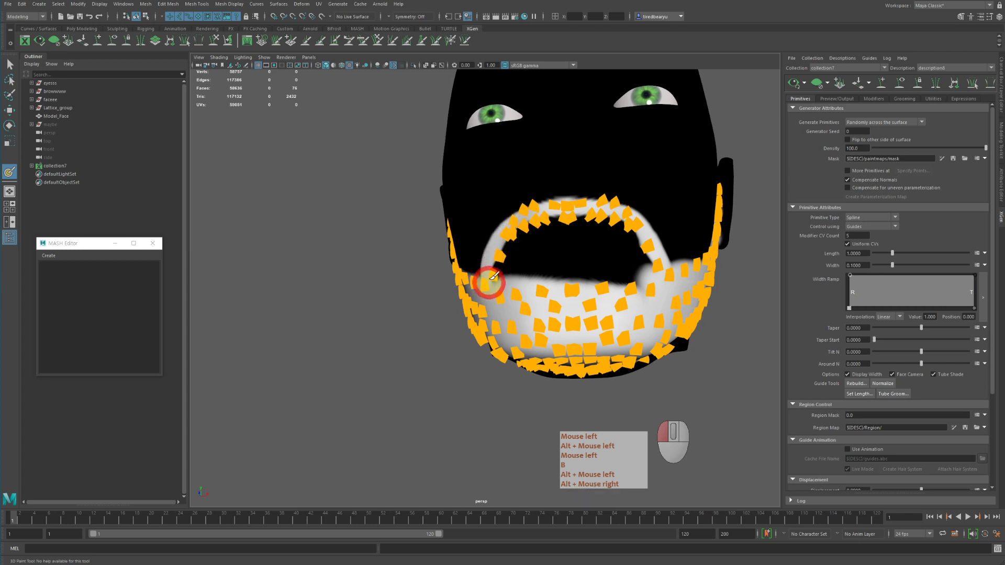
- Check the painted mask on both sides of the face and save it to the description
{"action": "left_click_drag", "start_coordinate": [707, 236], "coordinate": [686, 243], "text": "alt"}
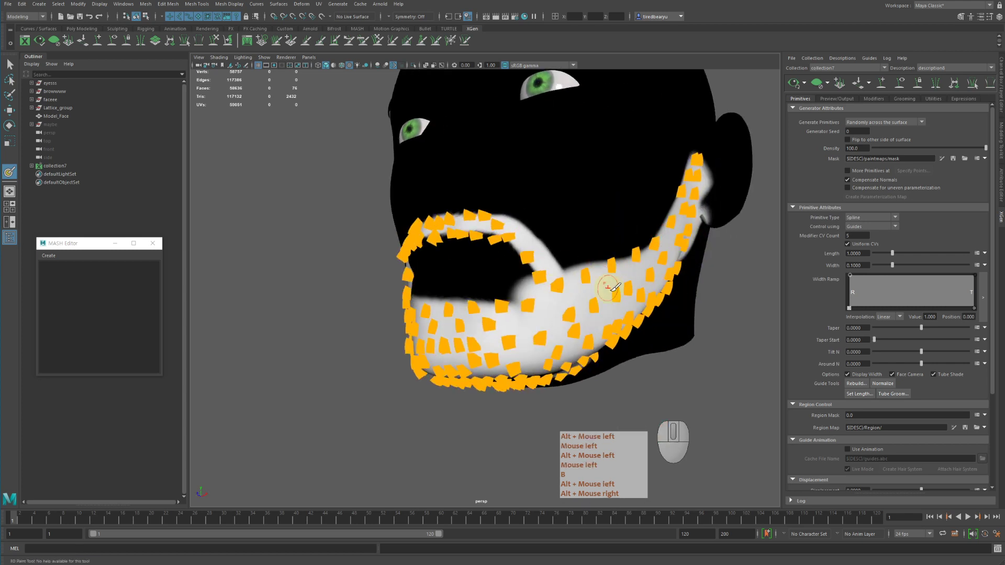
{"action": "left_click_drag", "start_coordinate": [610, 293], "coordinate": [668, 292], "text": "alt"}
{"action": "right_click_drag", "start_coordinate": [670, 293], "coordinate": [621, 284], "text": "alt"}
{"action": "left_click_drag", "start_coordinate": [621, 285], "coordinate": [581, 282], "text": "alt"}
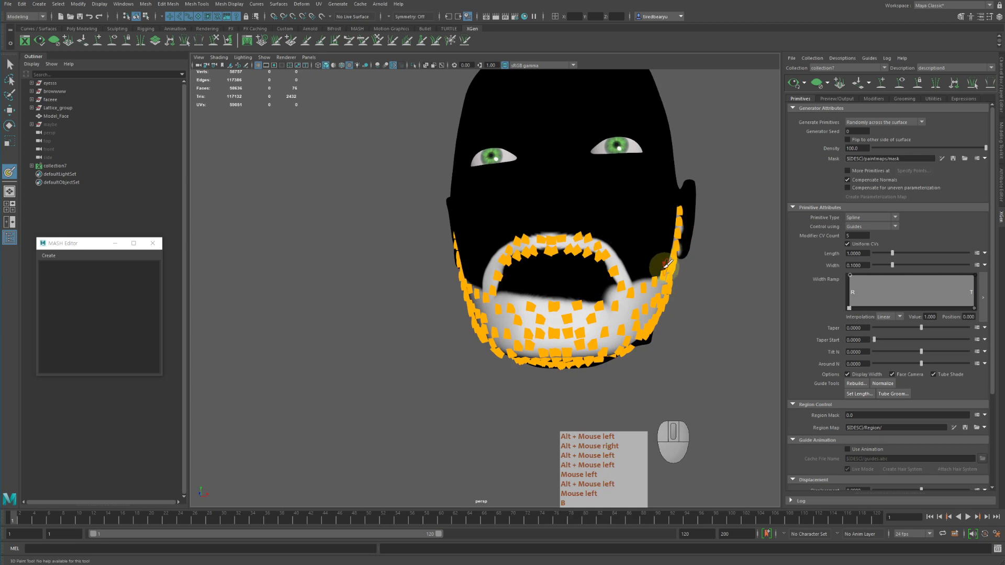
{"action": "left_click_drag", "start_coordinate": [666, 264], "coordinate": [648, 269], "text": "alt"}
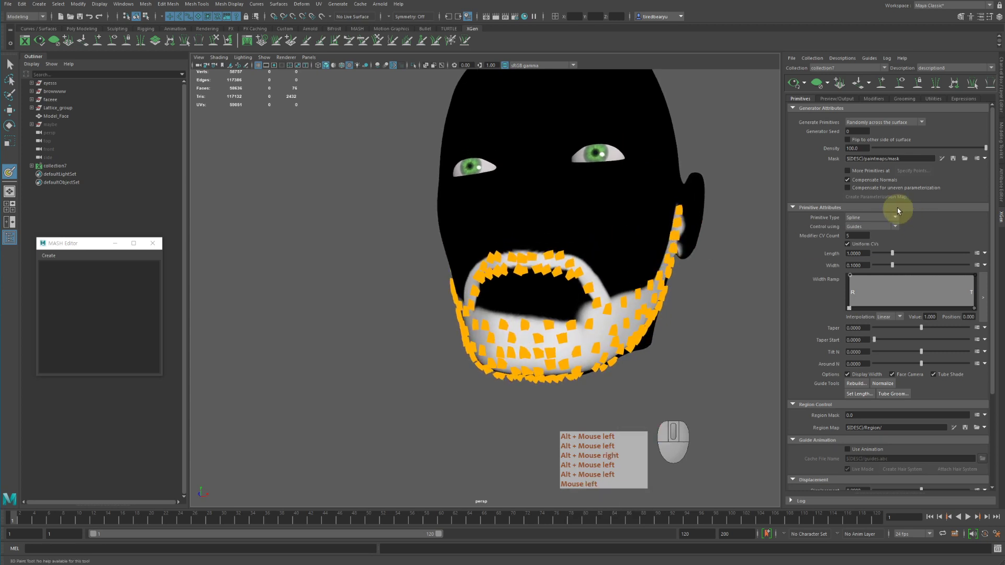
{"action": "left_click", "coordinate": [952, 159]}
{"action": "mouse_move", "coordinate": [623, 350]}
{"action": "left_mouse_down", "text": "alt"}
{"action": "mouse_move", "coordinate": [575, 271]}
{"action": "mouse_move", "coordinate": [646, 298]}
{"action": "mouse_move", "coordinate": [680, 286]}
{"action": "left_mouse_up", "text": "alt"}
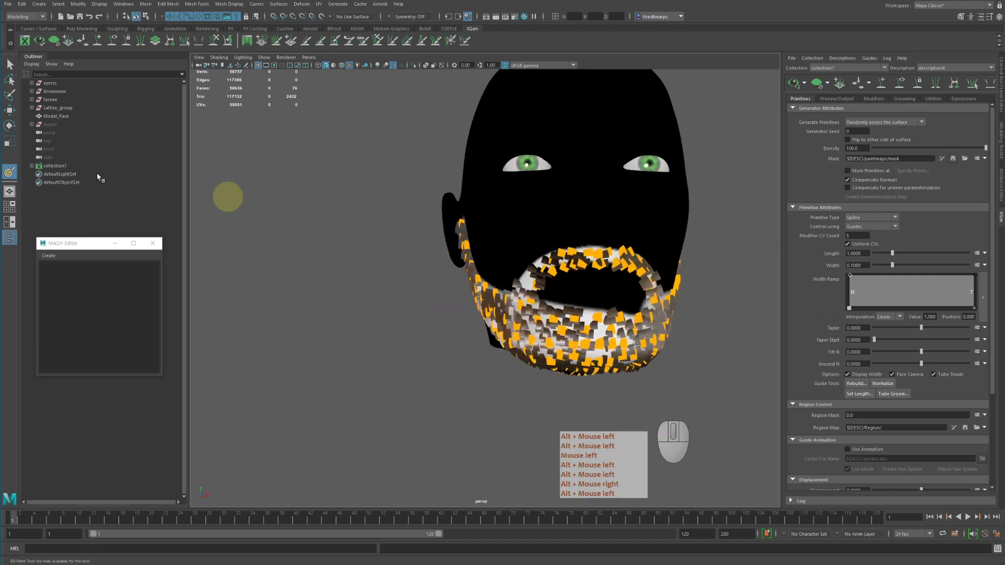
- Leave the 3D Paint Tool, return the face mesh to object mode and deselect everything
{"action": "left_click", "coordinate": [10, 96]}
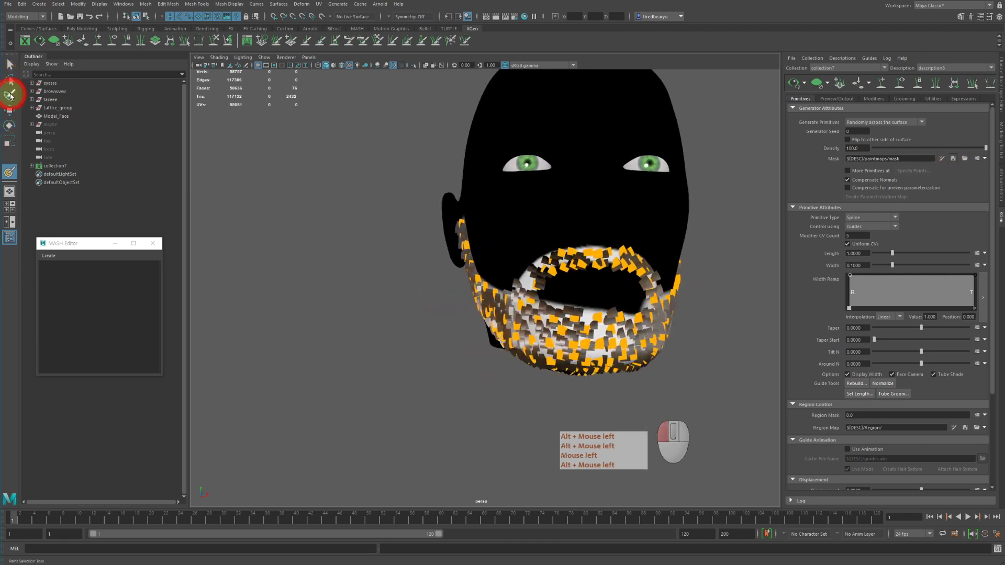
{"action": "left_click", "coordinate": [11, 67]}
{"action": "left_click_drag", "start_coordinate": [743, 304], "coordinate": [690, 305], "text": "alt"}
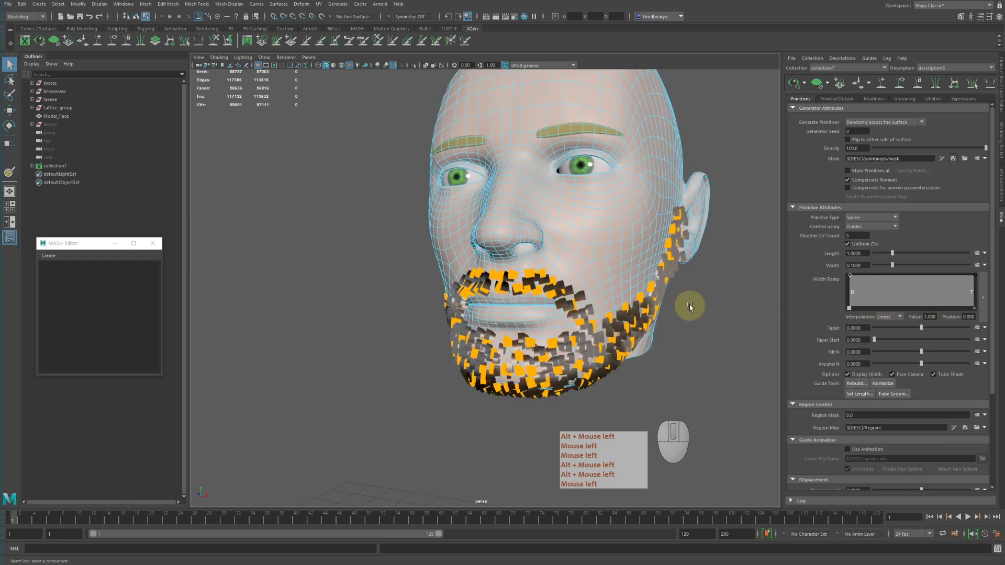
{"action": "key", "text": "w"}
{"action": "left_click", "coordinate": [707, 294]}
{"action": "right_click", "coordinate": [634, 205]}
{"action": "right_click_drag", "start_coordinate": [635, 204], "coordinate": [677, 192]}
{"action": "left_click", "coordinate": [686, 345]}
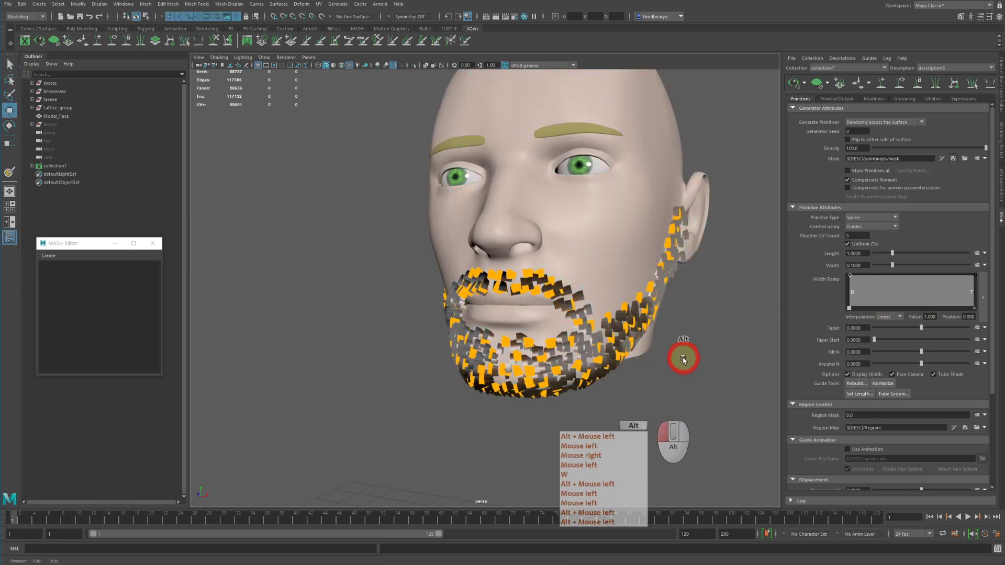
- Thin the beard primitives by reducing their width to 0.005
{"action": "left_click_drag", "start_coordinate": [683, 358], "coordinate": [666, 262], "text": "alt"}
{"action": "right_click_drag", "start_coordinate": [666, 261], "coordinate": [675, 263], "text": "alt"}
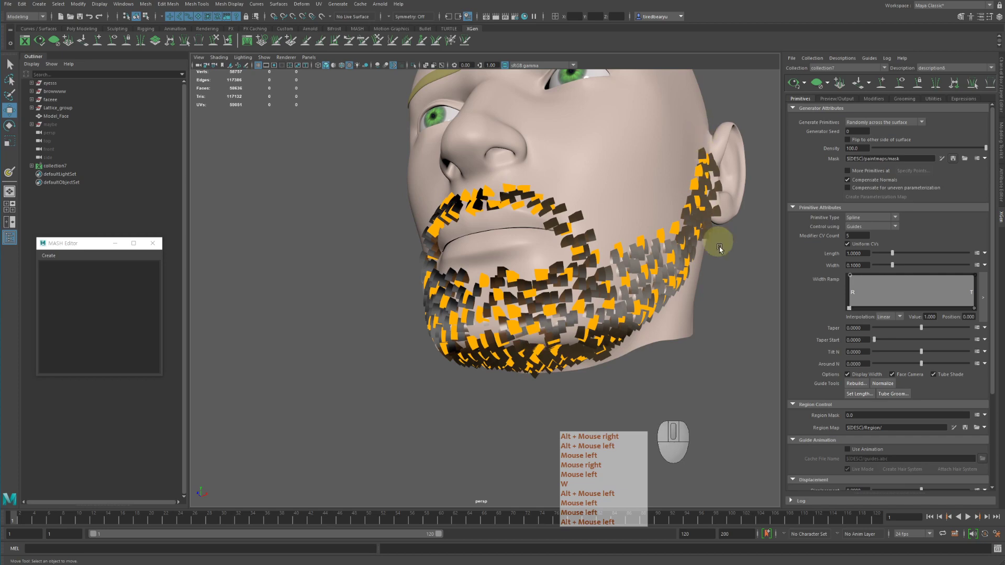
{"action": "left_click_drag", "start_coordinate": [718, 240], "coordinate": [652, 346], "text": "alt"}
{"action": "middle_click_drag", "start_coordinate": [652, 346], "coordinate": [674, 312], "text": "alt"}
{"action": "left_click_drag", "start_coordinate": [674, 312], "coordinate": [678, 288], "text": "alt"}
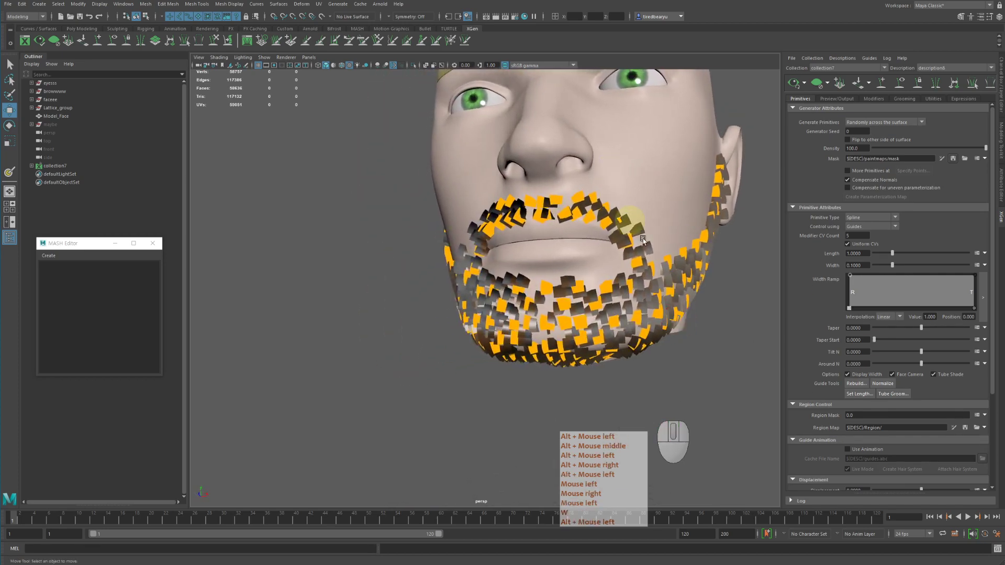
{"action": "right_click_drag", "start_coordinate": [642, 239], "coordinate": [657, 287], "text": "alt"}
{"action": "middle_click_drag", "start_coordinate": [657, 288], "coordinate": [654, 291], "text": "alt"}
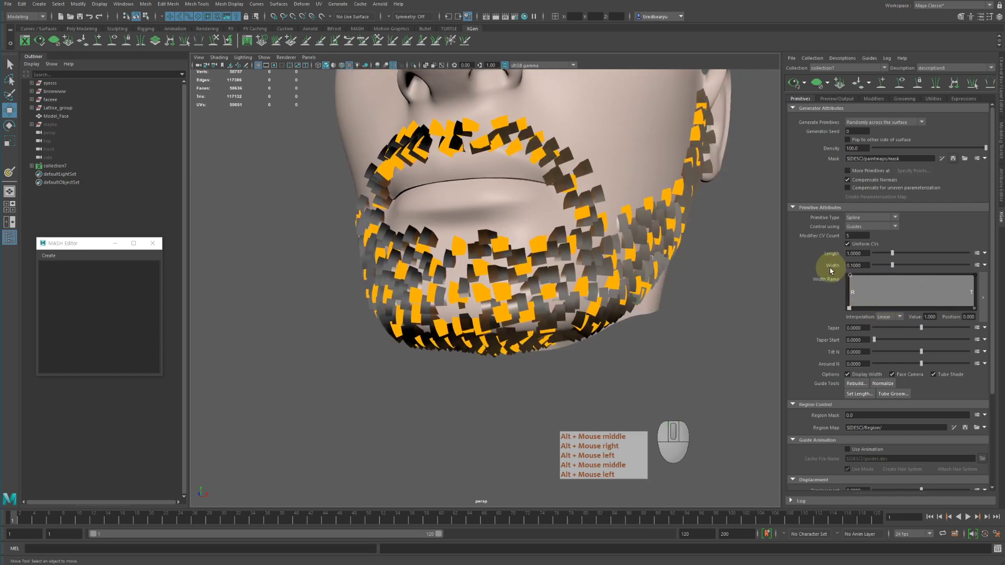
{"action": "mouse_move", "coordinate": [892, 264]}
{"action": "left_mouse_down"}
{"action": "mouse_move", "coordinate": [911, 266]}
{"action": "mouse_move", "coordinate": [872, 268]}
{"action": "left_mouse_up"}
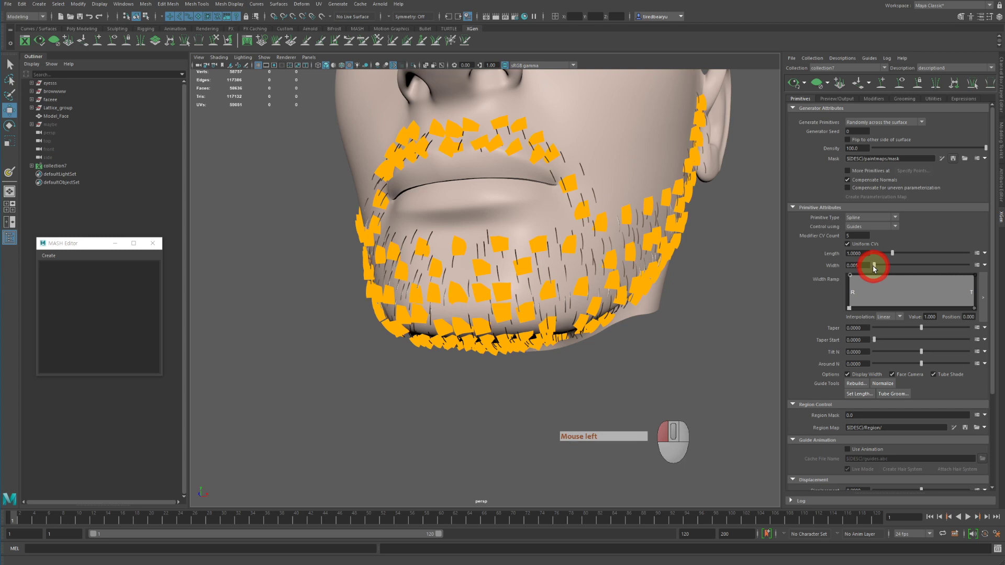
- Taper the beard hairs toward their tips by raising the taper to about 0.94
{"action": "left_click_drag", "start_coordinate": [640, 280], "coordinate": [646, 296], "text": "alt"}
{"action": "right_click_drag", "start_coordinate": [646, 296], "coordinate": [674, 293], "text": "alt"}
{"action": "middle_click_drag", "start_coordinate": [674, 293], "coordinate": [680, 265], "text": "alt"}
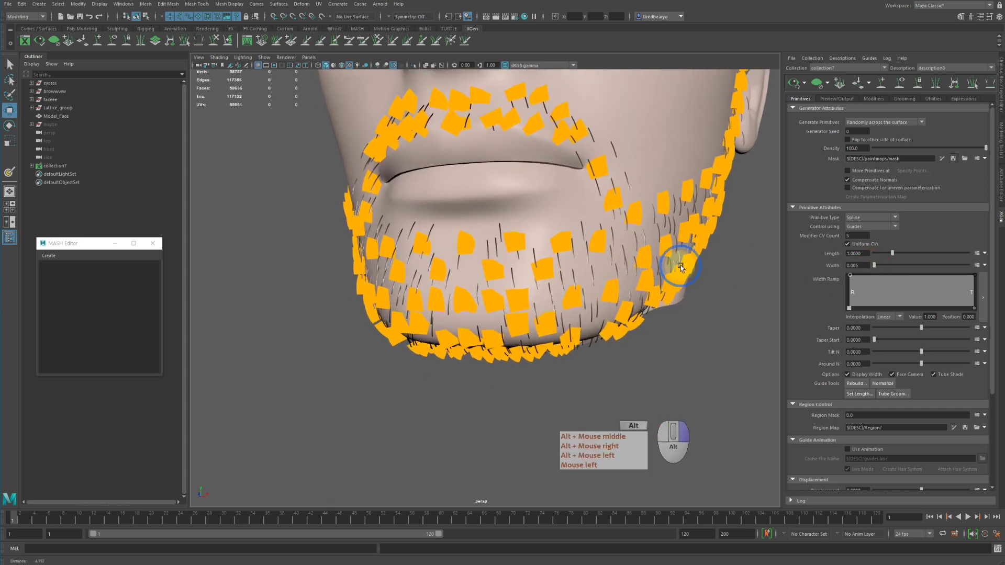
{"action": "right_click_drag", "start_coordinate": [680, 265], "coordinate": [689, 266], "text": "alt"}
{"action": "middle_click_drag", "start_coordinate": [688, 266], "coordinate": [686, 273], "text": "alt"}
{"action": "right_click_drag", "start_coordinate": [686, 274], "coordinate": [772, 299], "text": "alt"}
{"action": "middle_click_drag", "start_coordinate": [772, 298], "coordinate": [654, 285], "text": "alt"}
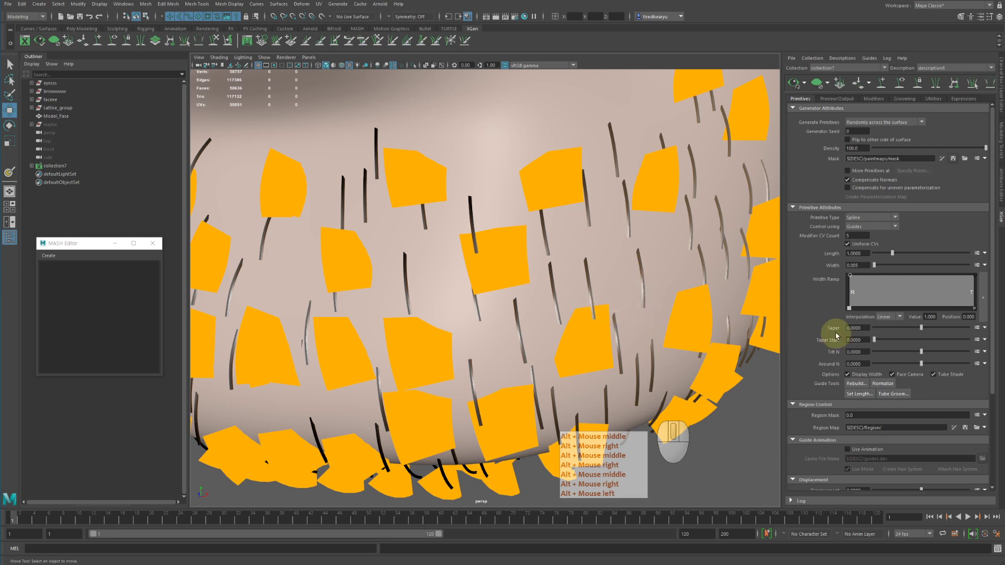
{"action": "left_click_drag", "start_coordinate": [921, 327], "coordinate": [989, 326]}
{"action": "left_click_drag", "start_coordinate": [672, 304], "coordinate": [657, 302], "text": "alt"}
{"action": "left_click_drag", "start_coordinate": [968, 328], "coordinate": [965, 329]}
- Raise the description's primitive density to 1000
{"action": "right_click_drag", "start_coordinate": [548, 274], "coordinate": [513, 266], "text": "alt"}
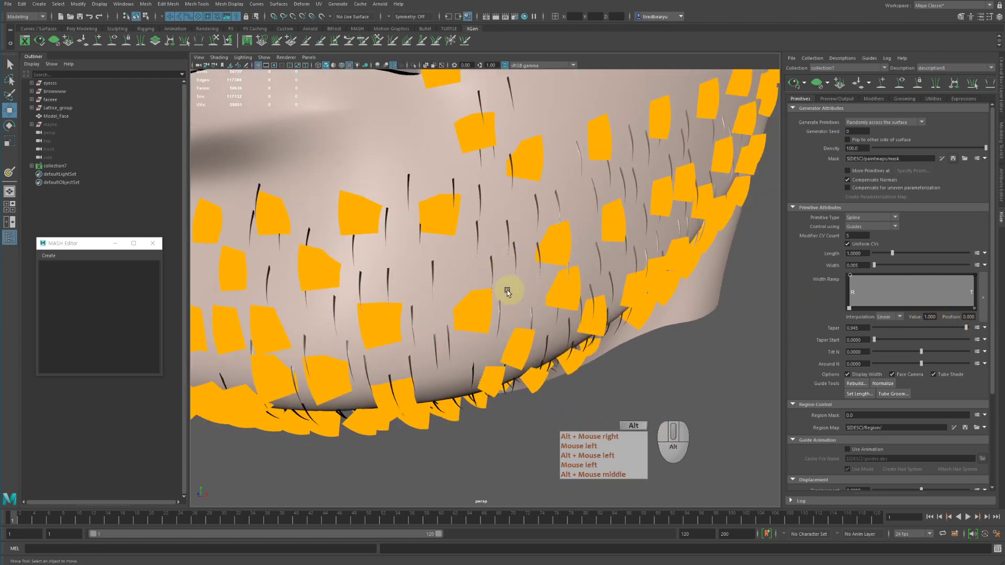
{"action": "middle_click_drag", "start_coordinate": [507, 291], "coordinate": [534, 325], "text": "alt"}
{"action": "right_click_drag", "start_coordinate": [534, 325], "coordinate": [565, 298], "text": "alt"}
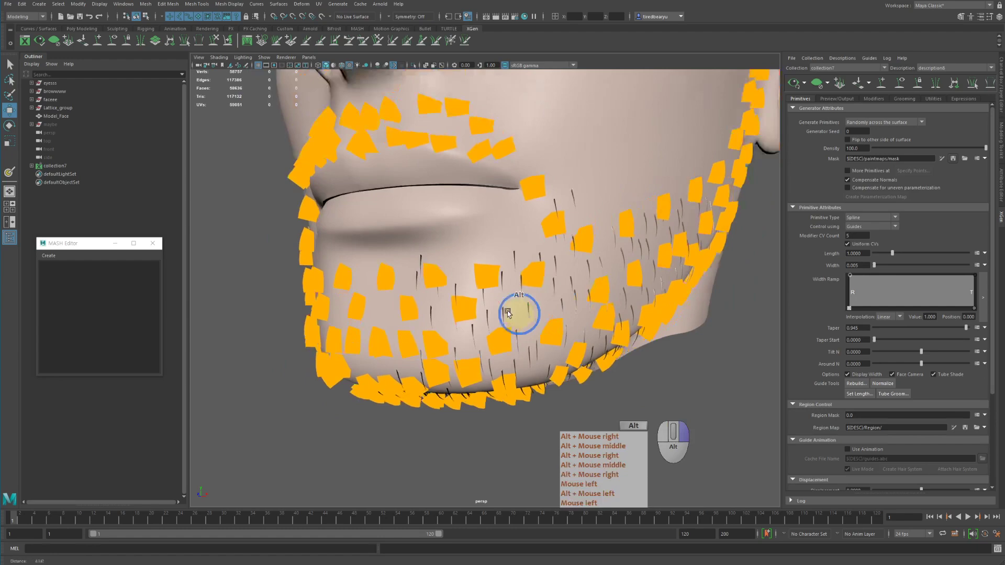
{"action": "right_click_drag", "start_coordinate": [508, 313], "coordinate": [489, 310], "text": "alt"}
{"action": "left_click_drag", "start_coordinate": [489, 311], "coordinate": [530, 290], "text": "alt"}
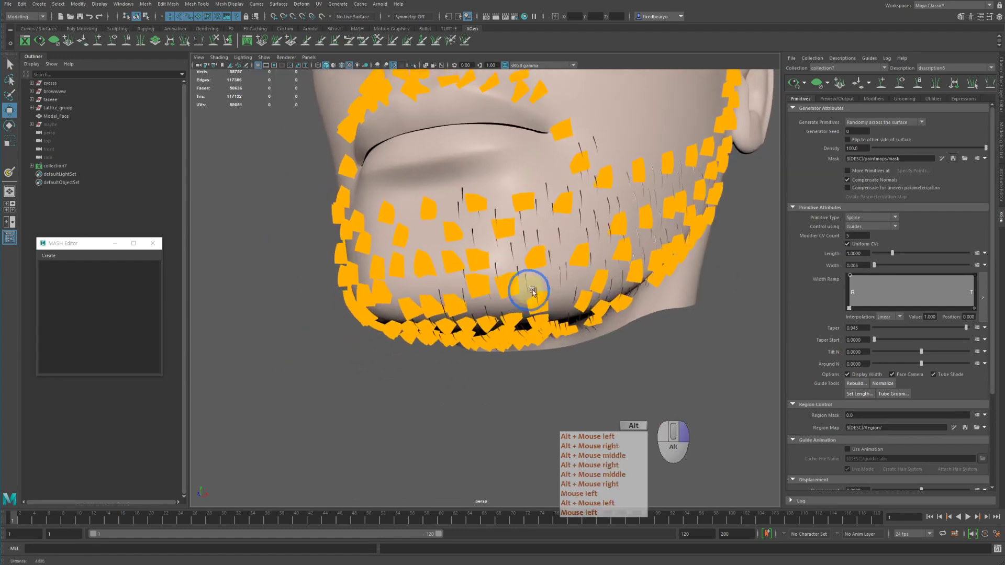
{"action": "right_click_drag", "start_coordinate": [530, 290], "coordinate": [555, 293], "text": "alt"}
{"action": "middle_click_drag", "start_coordinate": [555, 293], "coordinate": [606, 306], "text": "alt"}
{"action": "left_click", "coordinate": [851, 148]}
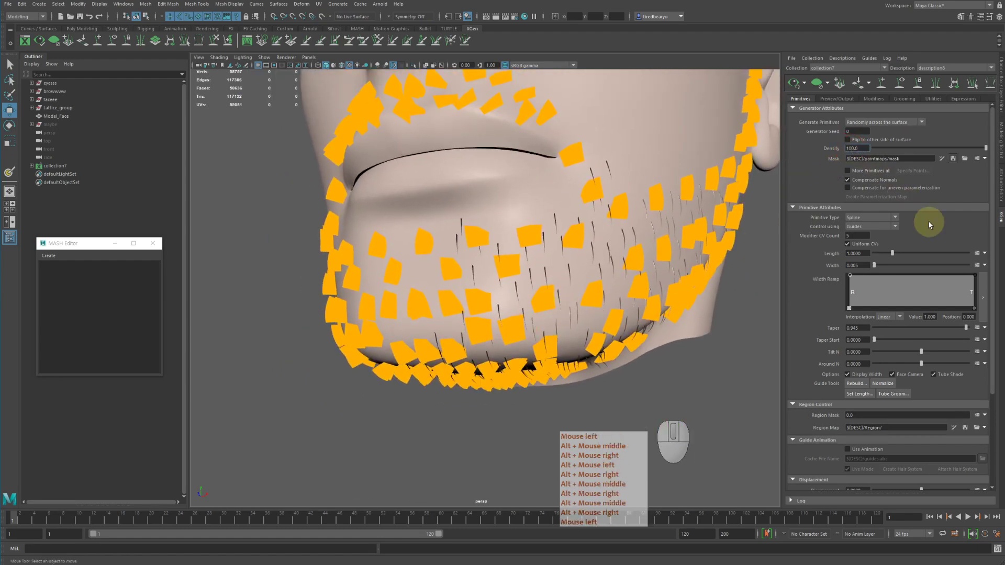
{"action": "type", "text": "0"}
{"action": "key", "text": "Return"}
- Examine the beard's hair coverage and direction around the mouth, chin and jaw from several angles
{"action": "left_click_drag", "start_coordinate": [455, 251], "coordinate": [475, 258], "text": "alt"}
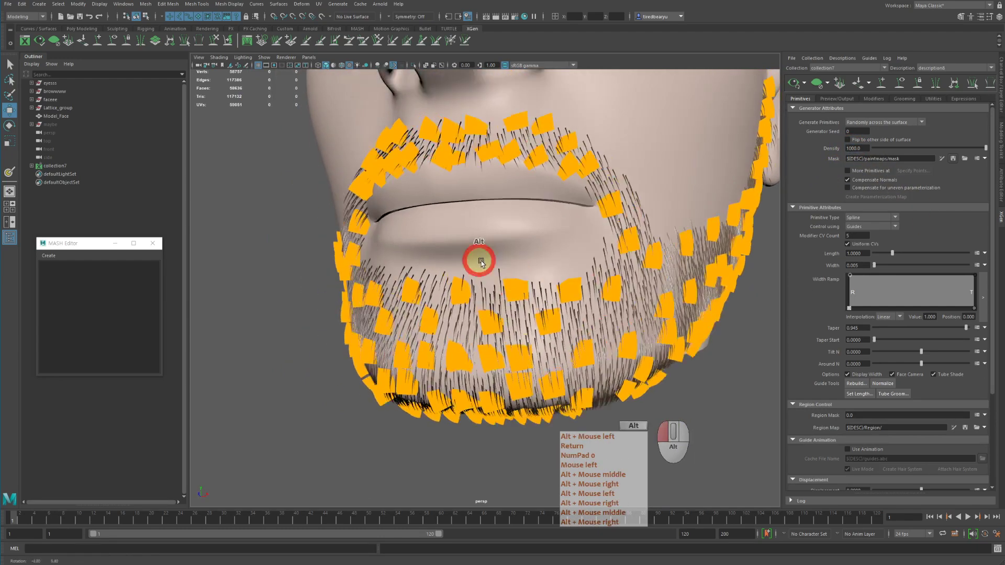
{"action": "right_click_drag", "start_coordinate": [477, 260], "coordinate": [502, 268], "text": "alt"}
{"action": "left_click_drag", "start_coordinate": [539, 269], "coordinate": [496, 274], "text": "alt"}
{"action": "right_click_drag", "start_coordinate": [496, 273], "coordinate": [560, 280], "text": "alt"}
{"action": "middle_click_drag", "start_coordinate": [560, 280], "coordinate": [584, 298], "text": "alt"}
{"action": "right_click_drag", "start_coordinate": [584, 297], "coordinate": [565, 298], "text": "alt"}
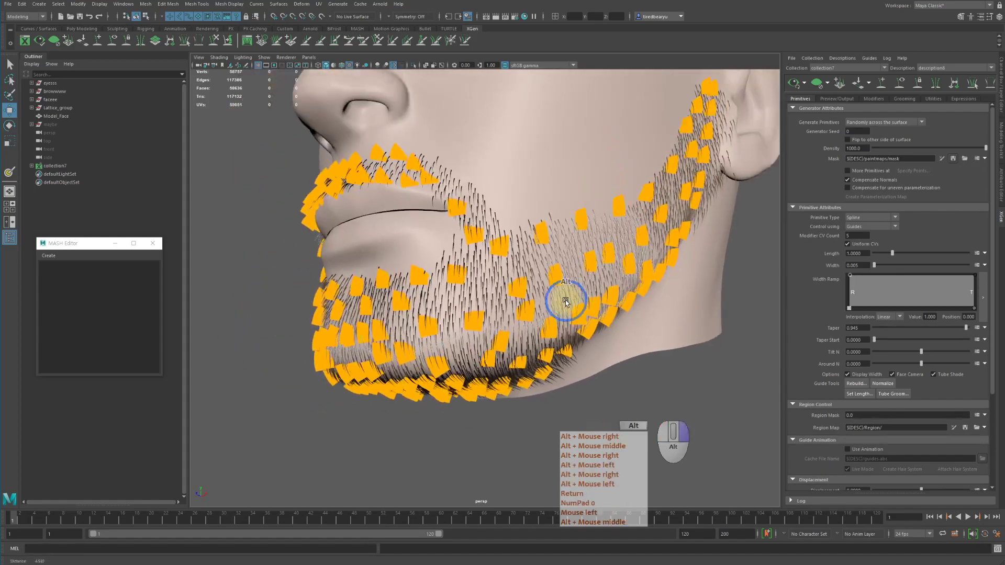
{"action": "left_click_drag", "start_coordinate": [563, 298], "coordinate": [590, 300], "text": "alt"}
{"action": "middle_click_drag", "start_coordinate": [592, 304], "coordinate": [564, 278], "text": "alt"}
{"action": "right_click_drag", "start_coordinate": [564, 279], "coordinate": [592, 281], "text": "alt"}
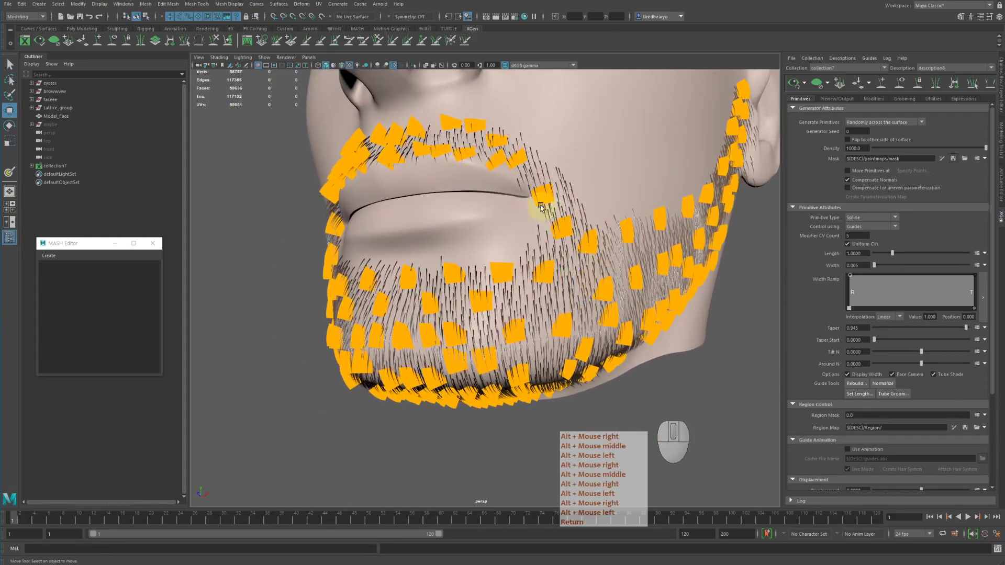
{"action": "left_click_drag", "start_coordinate": [614, 275], "coordinate": [582, 315], "text": "alt"}
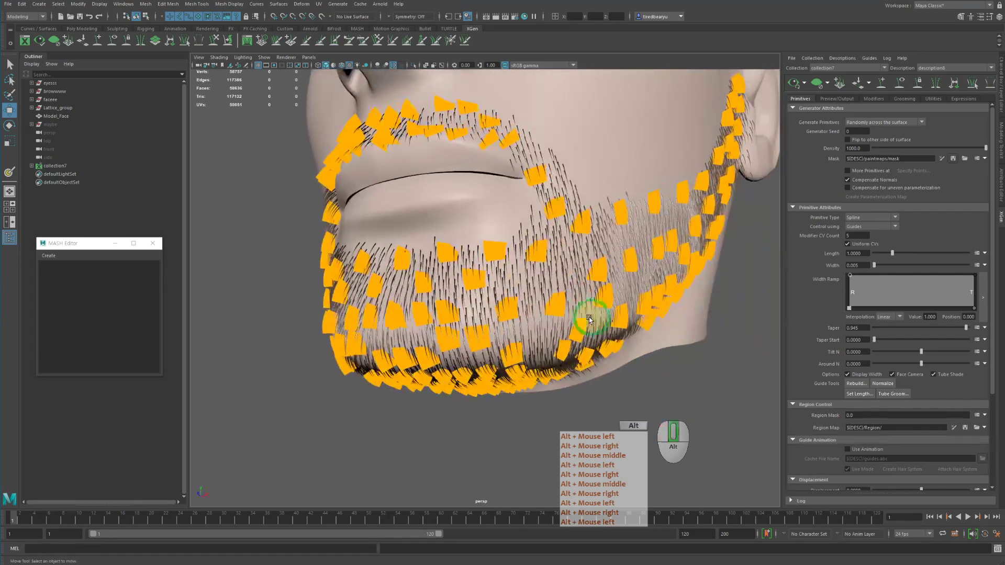
{"action": "middle_click_drag", "start_coordinate": [592, 316], "coordinate": [559, 322], "text": "alt"}
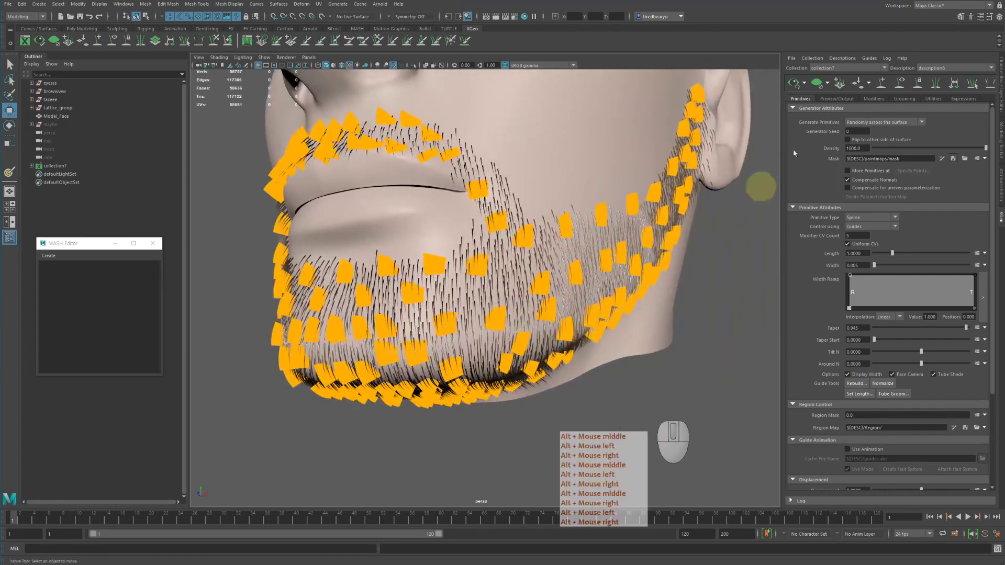
- Add a Noise modifier to the beard description
{"action": "left_click", "coordinate": [881, 99]}
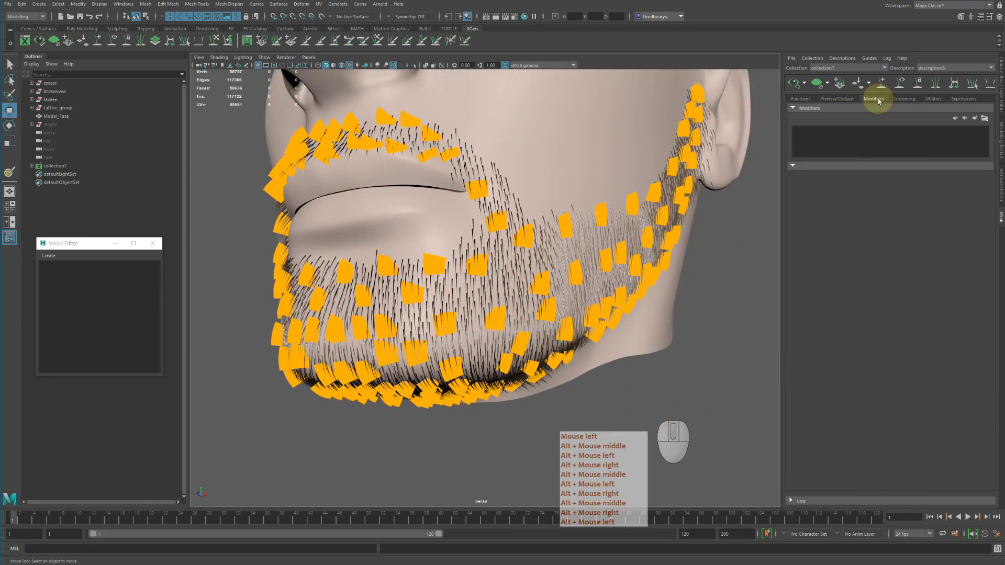
{"action": "left_click", "coordinate": [975, 118]}
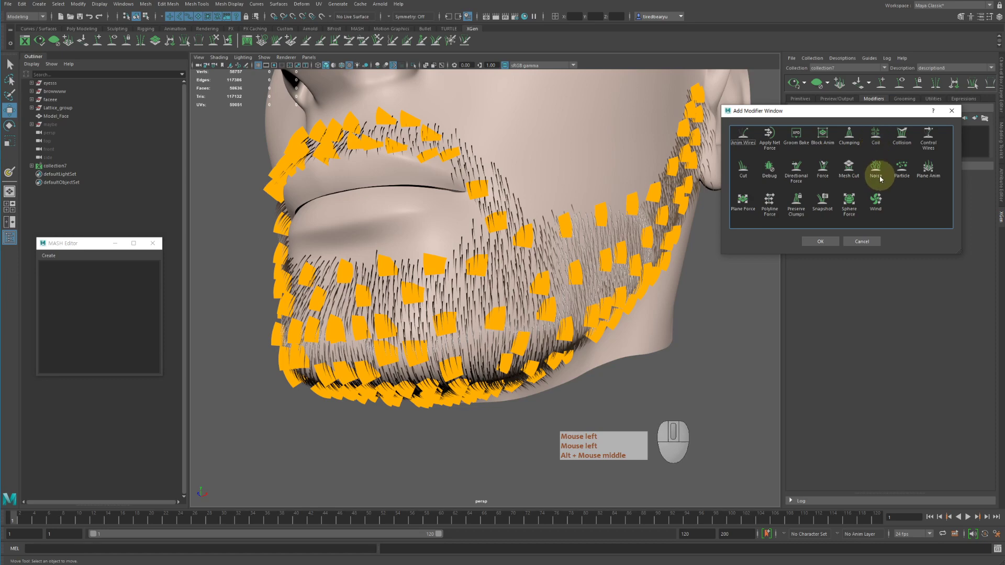
{"action": "left_click", "coordinate": [819, 241]}
{"action": "left_click_drag", "start_coordinate": [657, 317], "coordinate": [653, 254], "text": "alt"}
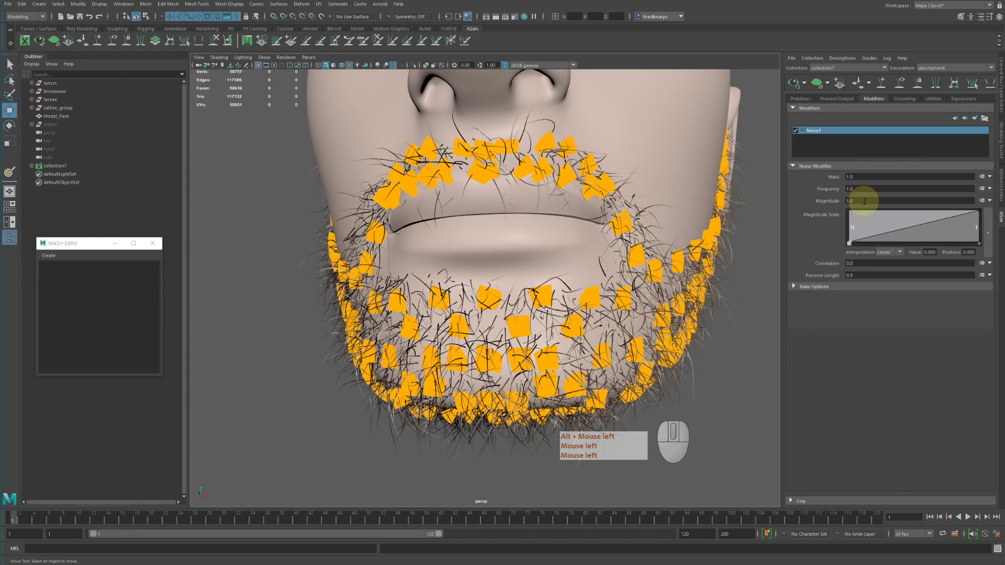
- Reduce the Noise modifier's magnitude to 0.3
{"action": "left_click", "coordinate": [864, 201]}
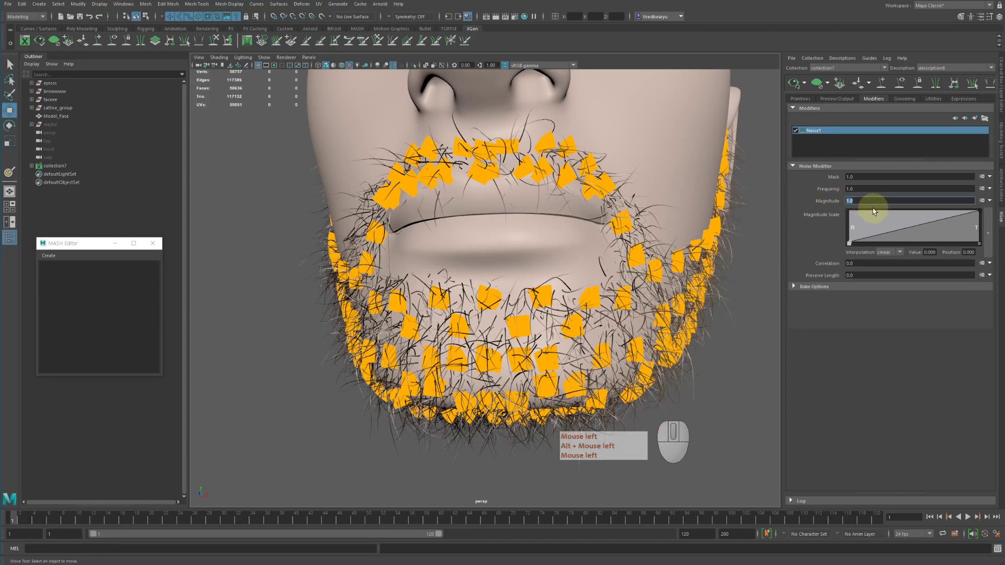
{"action": "type", "text": "0.3"}
{"action": "key", "text": "Return"}
{"action": "left_click_drag", "start_coordinate": [682, 284], "coordinate": [594, 340], "text": "alt"}
{"action": "right_click_drag", "start_coordinate": [594, 340], "coordinate": [604, 344], "text": "alt"}
{"action": "left_click_drag", "start_coordinate": [604, 344], "coordinate": [686, 304], "text": "alt"}
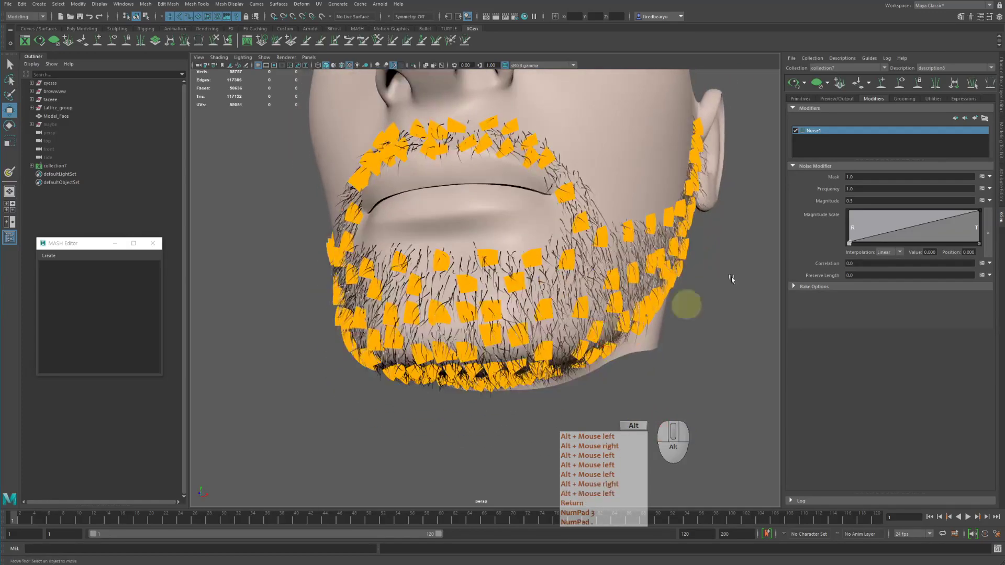
- Bend a guide on the side of the jaw with the Sculpt Guides tool and refresh the XGen preview
{"action": "left_click", "coordinate": [802, 99]}
{"action": "left_click_drag", "start_coordinate": [701, 230], "coordinate": [693, 226], "text": "alt"}
{"action": "right_click_drag", "start_coordinate": [693, 226], "coordinate": [691, 225], "text": "alt"}
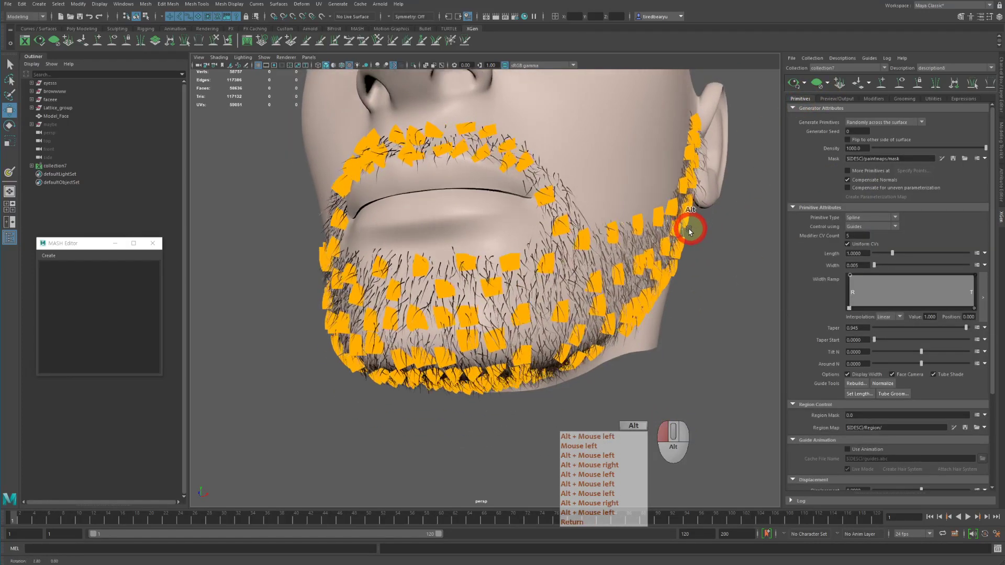
{"action": "middle_click_drag", "start_coordinate": [690, 225], "coordinate": [668, 211], "text": "alt"}
{"action": "left_click_drag", "start_coordinate": [668, 211], "coordinate": [672, 209], "text": "alt"}
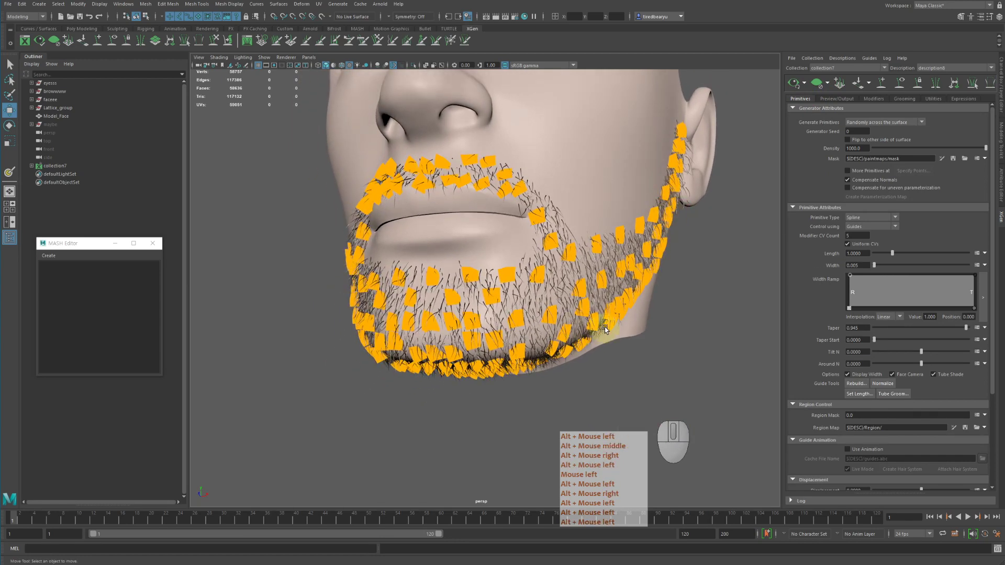
{"action": "left_click", "coordinate": [216, 41]}
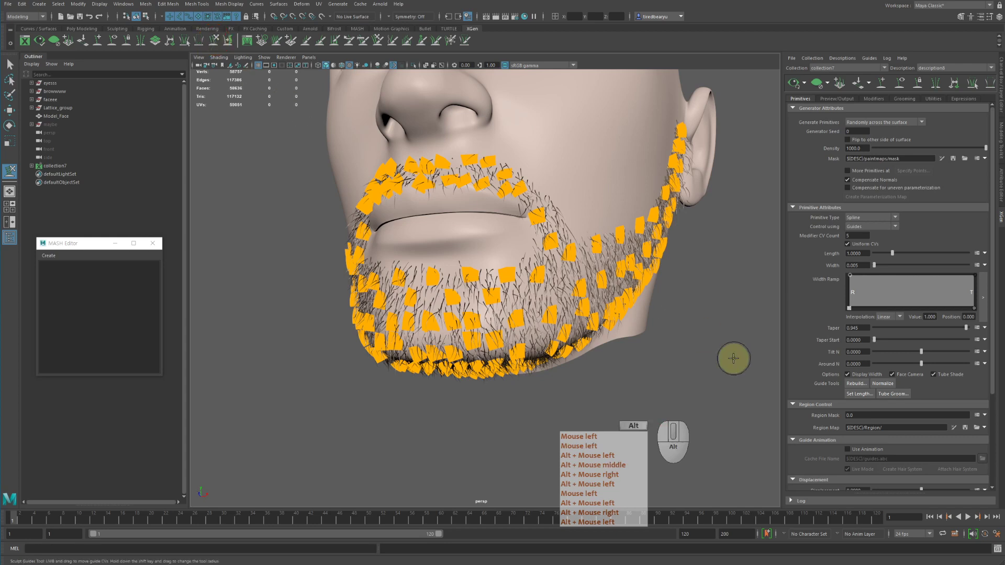
{"action": "left_click", "coordinate": [628, 310]}
{"action": "left_click_drag", "start_coordinate": [628, 309], "coordinate": [635, 314], "text": "alt"}
{"action": "right_click_drag", "start_coordinate": [635, 314], "coordinate": [660, 317], "text": "alt"}
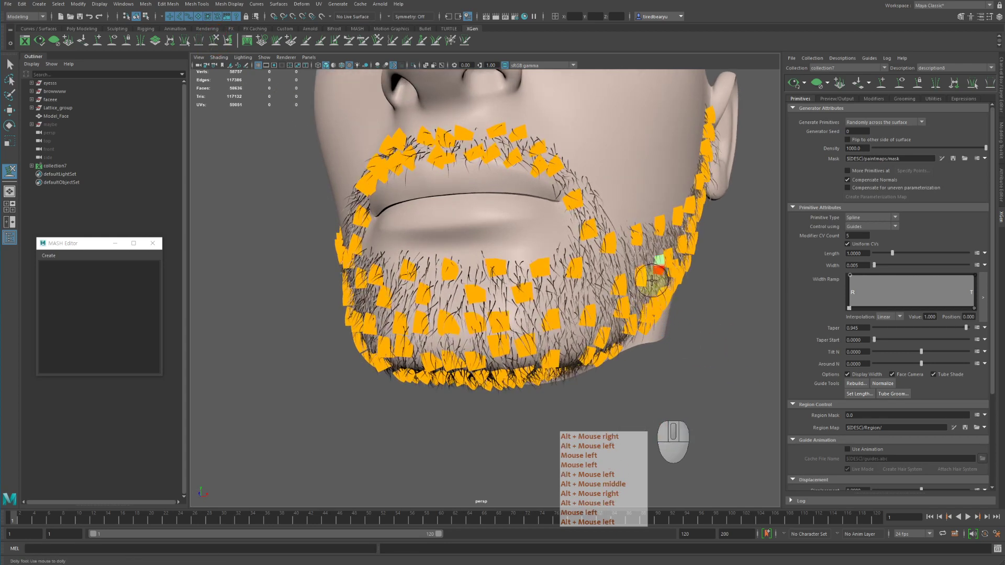
{"action": "left_click_drag", "start_coordinate": [645, 281], "coordinate": [695, 272]}
{"action": "middle_click_drag", "start_coordinate": [654, 289], "coordinate": [635, 286], "text": "alt"}
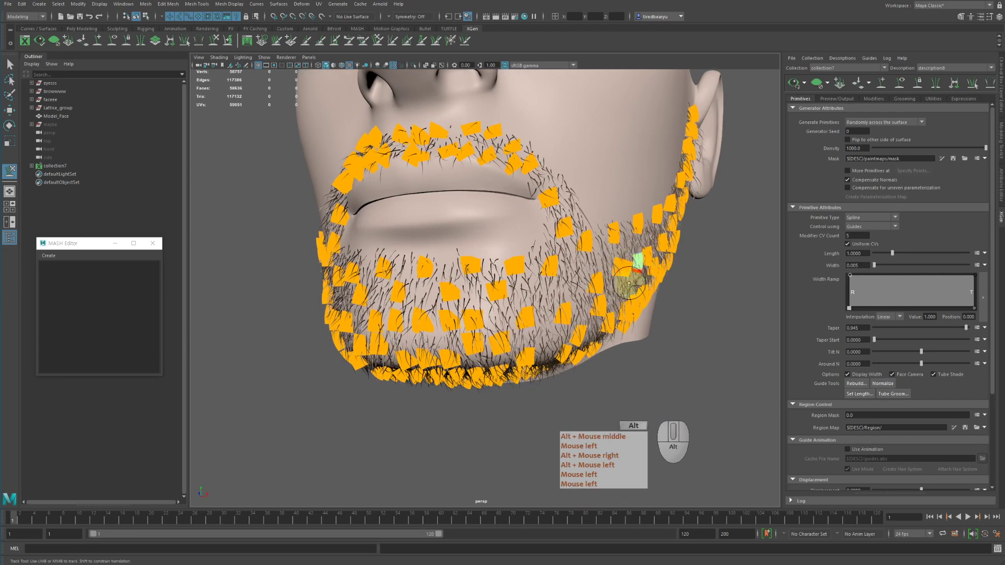
{"action": "left_click", "coordinate": [794, 84]}
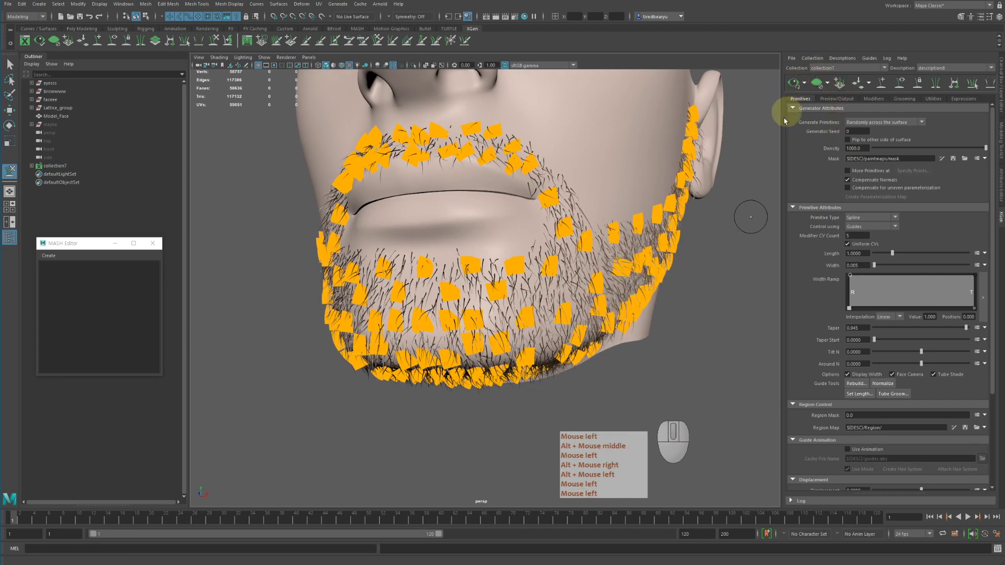
- Sculpt the neighbouring cheek guides sideways toward the ear and update the hair preview
{"action": "left_click_drag", "start_coordinate": [650, 325], "coordinate": [661, 314], "text": "alt"}
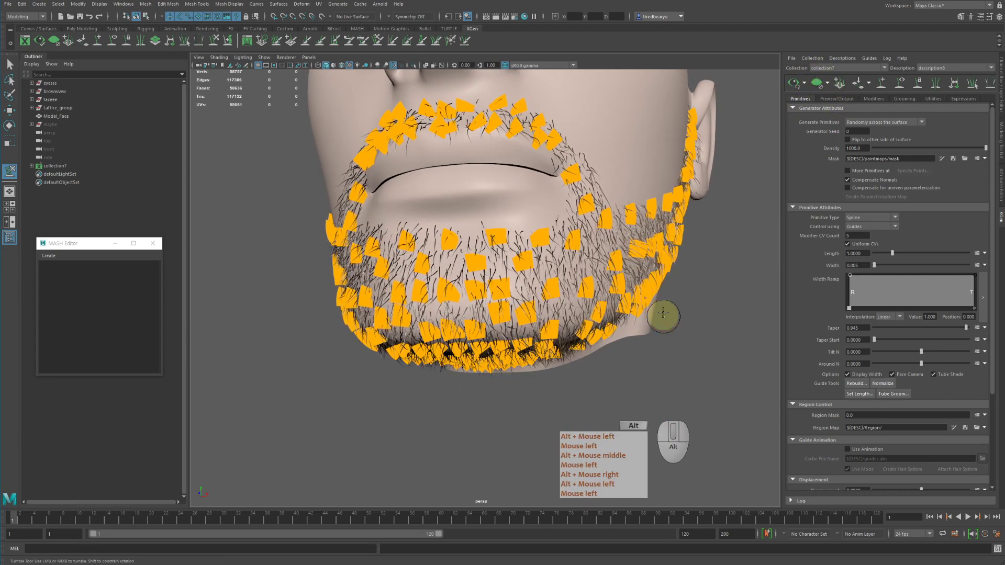
{"action": "left_click", "coordinate": [637, 260]}
{"action": "left_click_drag", "start_coordinate": [637, 260], "coordinate": [664, 260]}
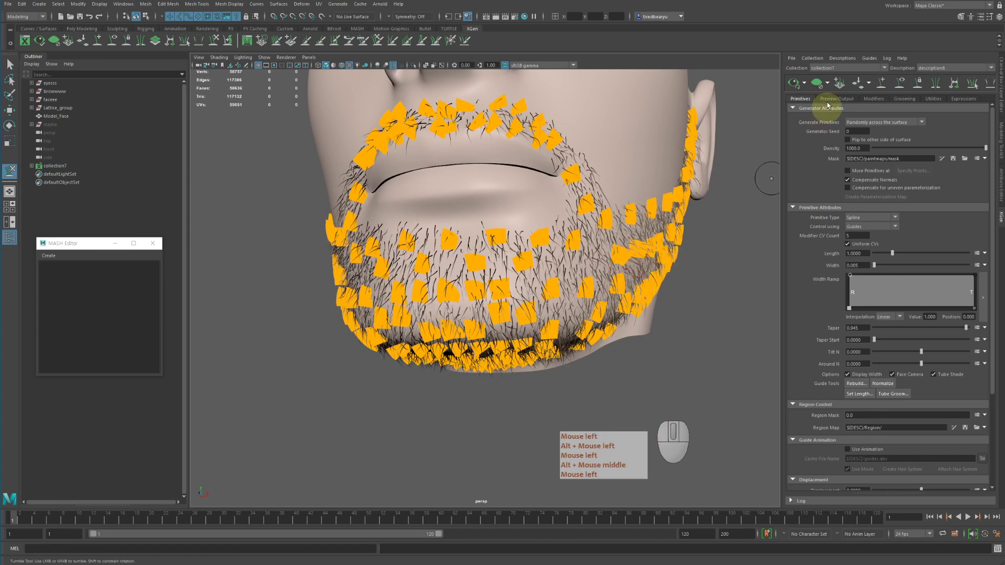
{"action": "left_click", "coordinate": [796, 87]}
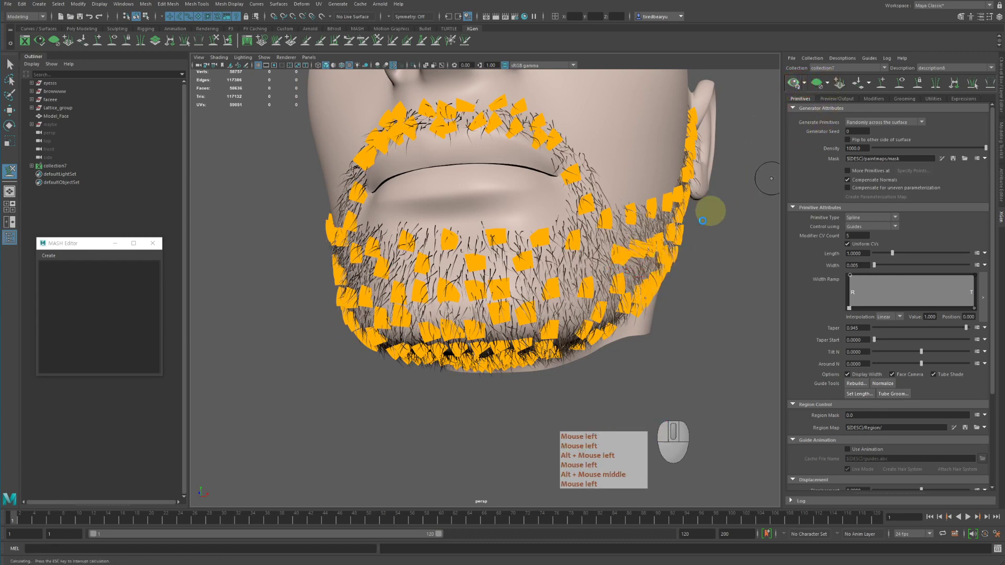
{"action": "middle_click_drag", "start_coordinate": [676, 288], "coordinate": [662, 278], "text": "alt"}
{"action": "mouse_move", "coordinate": [662, 278]}
{"action": "left_mouse_down", "text": "alt"}
{"action": "mouse_move", "coordinate": [683, 236]}
{"action": "mouse_move", "coordinate": [668, 222]}
{"action": "mouse_move", "coordinate": [695, 223]}
{"action": "left_mouse_up", "text": "alt"}
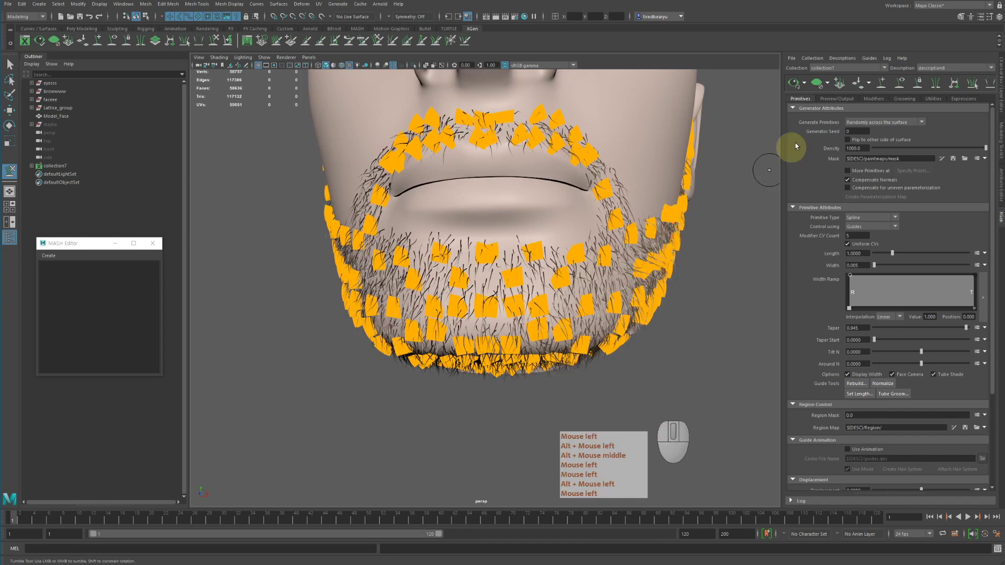
- Adjust the guides along the jaw's lower edge below the ear and regenerate the preview
{"action": "left_click", "coordinate": [798, 88]}
{"action": "middle_click_drag", "start_coordinate": [722, 195], "coordinate": [672, 226], "text": "alt"}
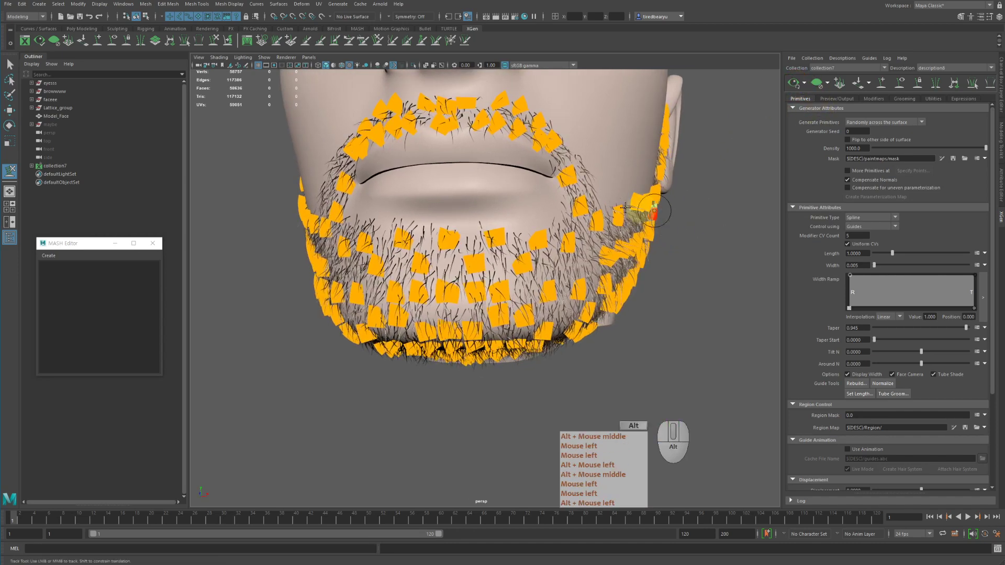
{"action": "middle_click_drag", "start_coordinate": [654, 261], "coordinate": [691, 260], "text": "alt"}
{"action": "right_click_drag", "start_coordinate": [691, 260], "coordinate": [665, 253], "text": "alt"}
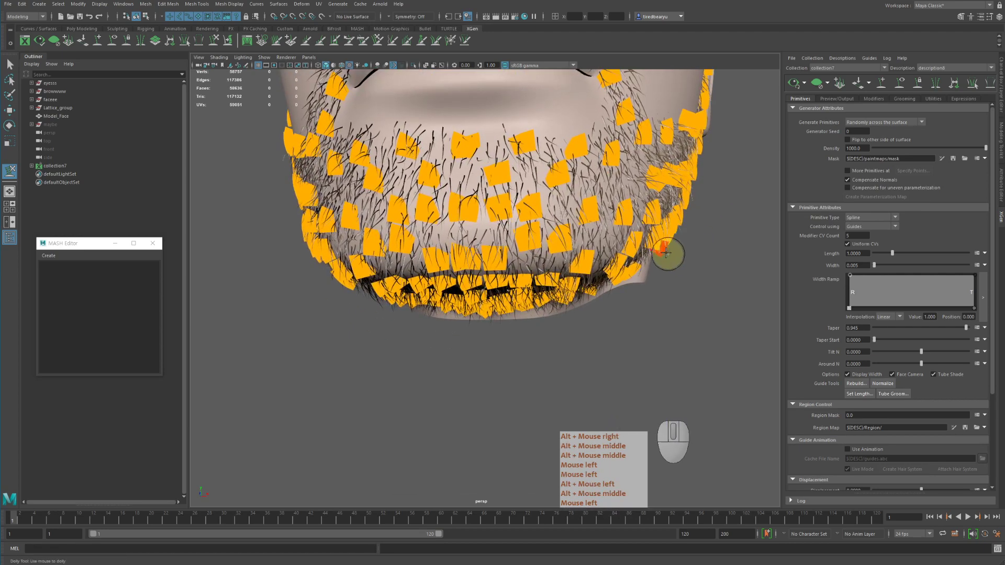
{"action": "mouse_move", "coordinate": [662, 249]}
{"action": "left_mouse_down"}
{"action": "mouse_move", "coordinate": [699, 264]}
{"action": "mouse_move", "coordinate": [657, 249]}
{"action": "mouse_move", "coordinate": [665, 258]}
{"action": "left_mouse_up"}
{"action": "left_click", "coordinate": [796, 86]}
- Turn off Lock Length for the Sculpt Guides tool
{"action": "double_click", "coordinate": [10, 171]}
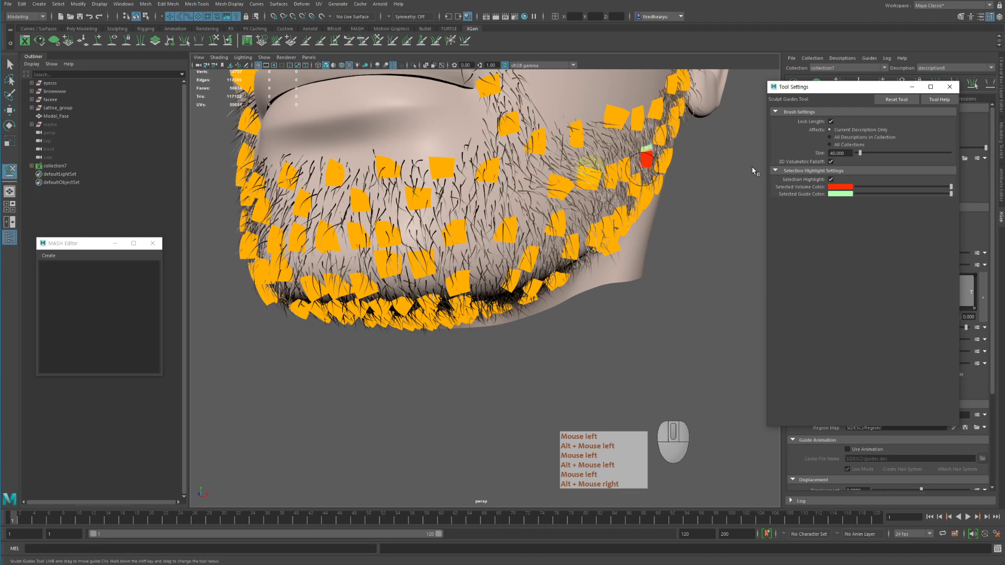
{"action": "left_click", "coordinate": [832, 122]}
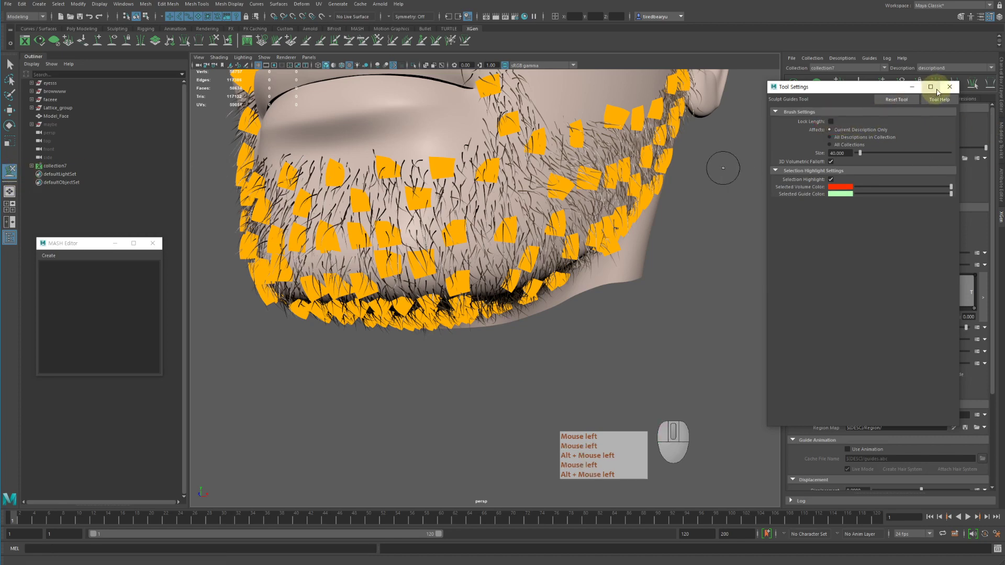
{"action": "left_click", "coordinate": [949, 88]}
- Stretch several guides at the jaw corner outward into long strands and refresh the beard preview
{"action": "left_click_drag", "start_coordinate": [655, 223], "coordinate": [668, 220], "text": "alt"}
{"action": "left_click_drag", "start_coordinate": [628, 247], "coordinate": [683, 263]}
{"action": "mouse_move", "coordinate": [679, 209]}
{"action": "left_mouse_down", "text": "alt"}
{"action": "mouse_move", "coordinate": [643, 209]}
{"action": "mouse_move", "coordinate": [674, 214]}
{"action": "mouse_move", "coordinate": [661, 235]}
{"action": "mouse_move", "coordinate": [690, 237]}
{"action": "left_mouse_up", "text": "alt"}
{"action": "key", "text": "b"}
{"action": "key", "text": "b"}
{"action": "mouse_move", "coordinate": [638, 228]}
{"action": "left_mouse_down"}
{"action": "mouse_move", "coordinate": [675, 242]}
{"action": "mouse_move", "coordinate": [673, 250]}
{"action": "mouse_move", "coordinate": [724, 254]}
{"action": "mouse_move", "coordinate": [707, 233]}
{"action": "left_mouse_up"}
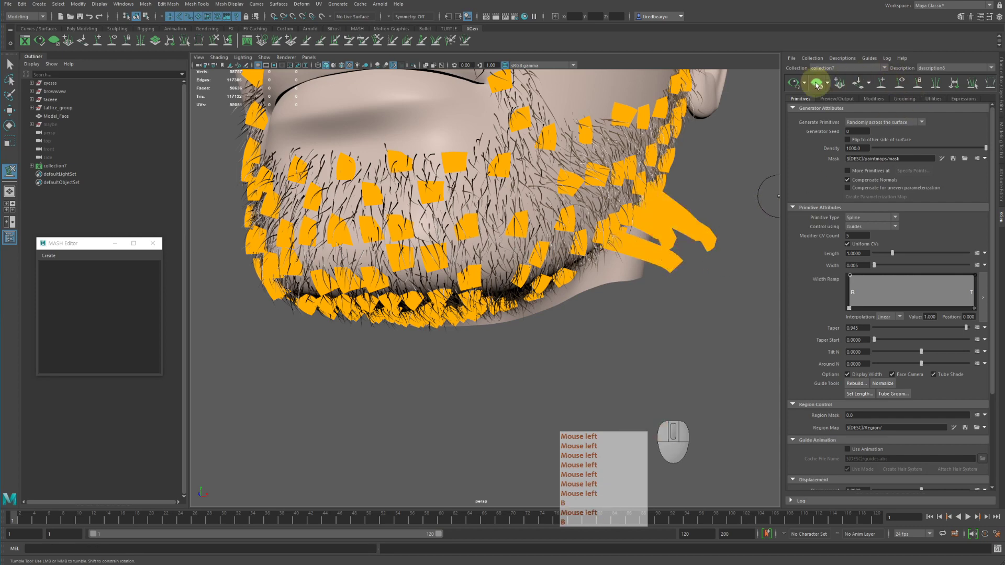
{"action": "left_click", "coordinate": [793, 82]}
- Leave guide sculpting and examine the beard and the stretched jaw strands from the front
{"action": "left_click_drag", "start_coordinate": [727, 162], "coordinate": [663, 186], "text": "alt"}
{"action": "right_click_drag", "start_coordinate": [663, 186], "coordinate": [670, 187], "text": "alt"}
{"action": "middle_click_drag", "start_coordinate": [670, 187], "coordinate": [673, 188], "text": "alt"}
{"action": "left_click_drag", "start_coordinate": [672, 187], "coordinate": [742, 218], "text": "alt"}
{"action": "key", "text": "w"}
{"action": "left_click", "coordinate": [746, 188]}
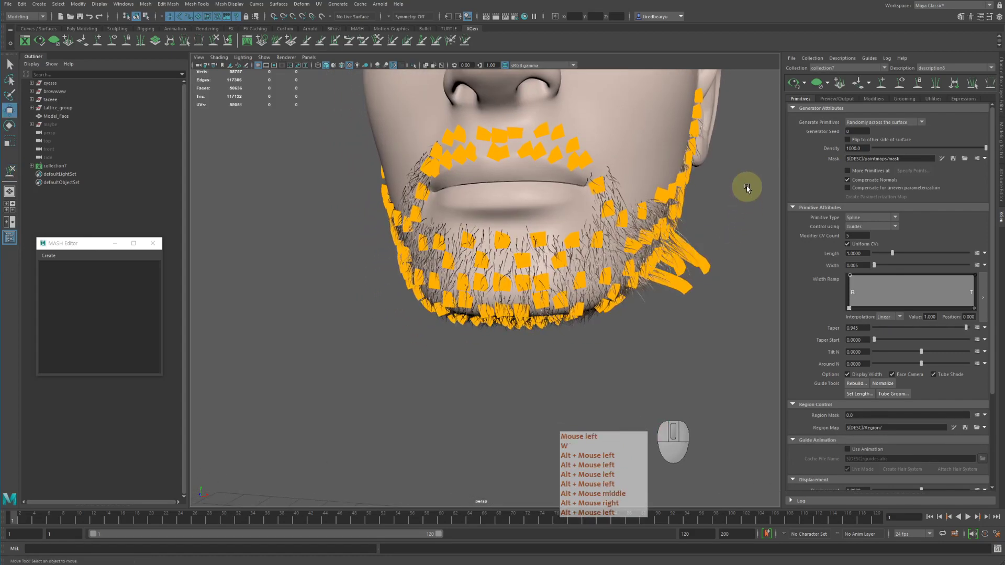
{"action": "middle_click_drag", "start_coordinate": [747, 188], "coordinate": [733, 205], "text": "alt"}
{"action": "key", "text": "w"}
{"action": "left_click", "coordinate": [464, 17]}
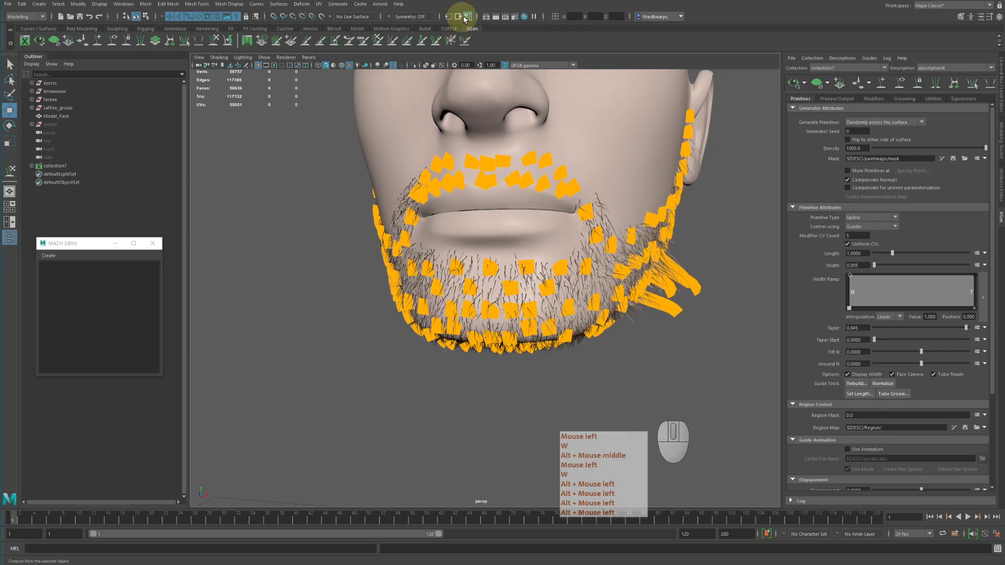
{"action": "left_click", "coordinate": [401, 215]}
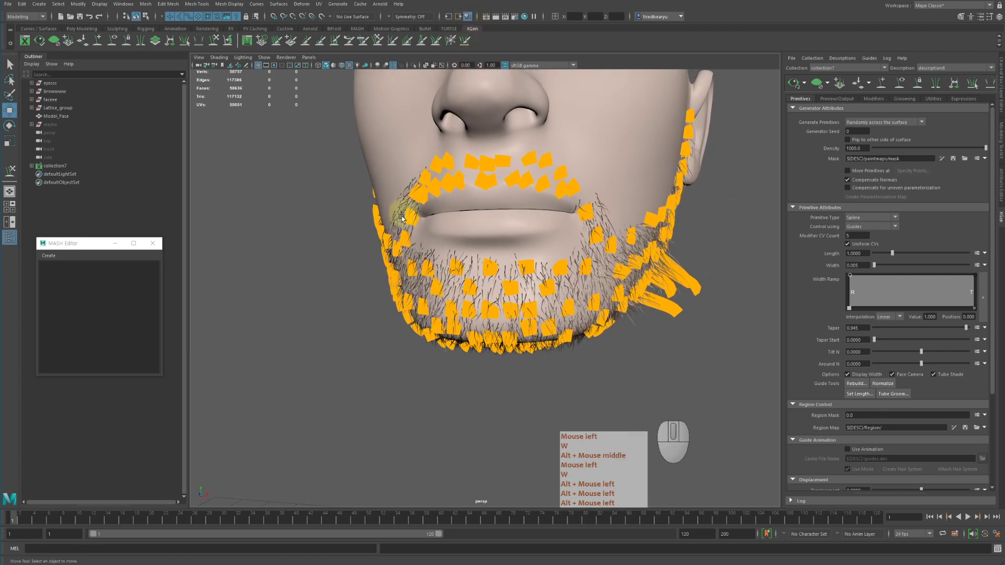
- Assign a new Arnold aiStandardHair material to collection7
{"action": "left_click", "coordinate": [59, 165]}
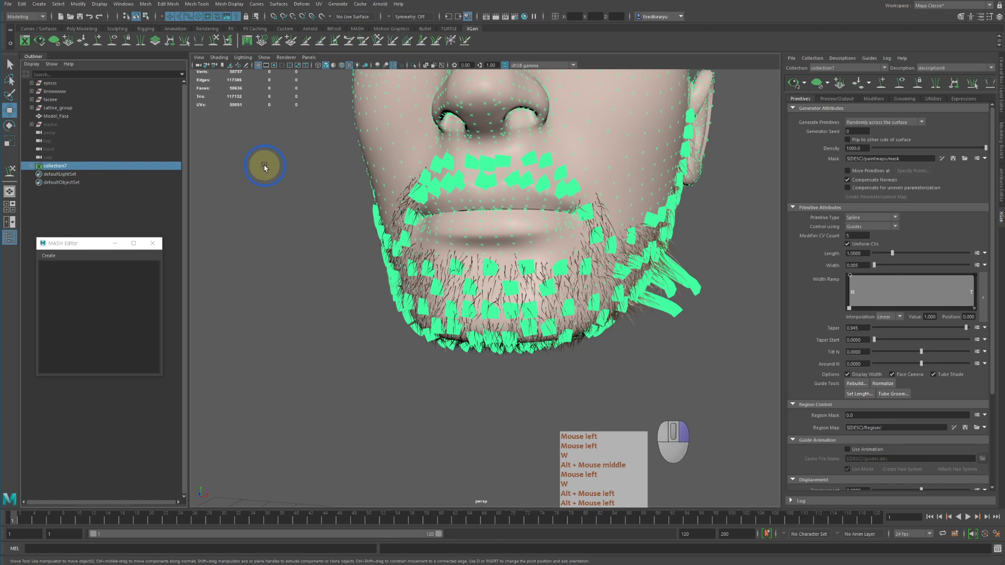
{"action": "right_click_drag", "start_coordinate": [264, 165], "coordinate": [359, 411]}
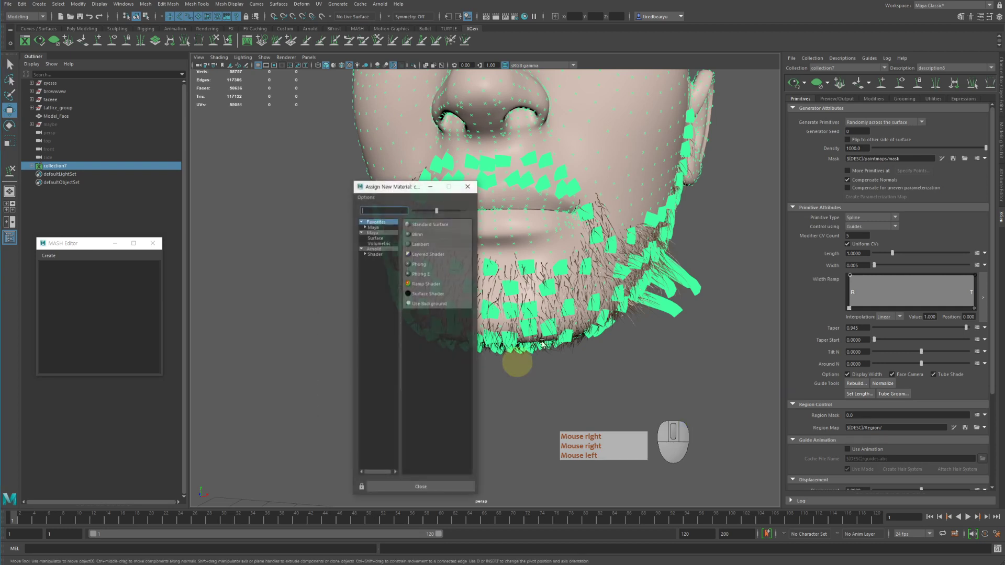
{"action": "left_click", "coordinate": [373, 254]}
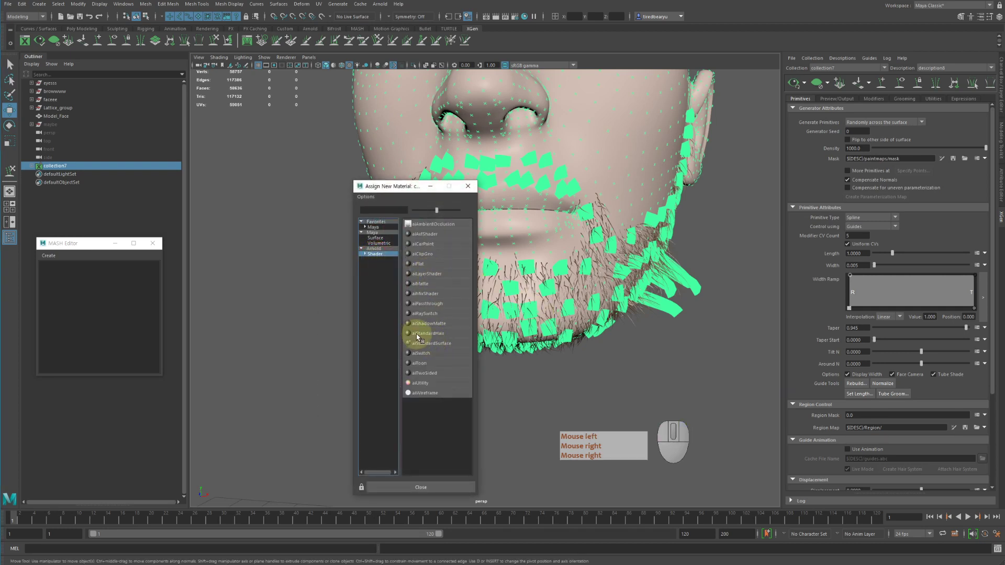
{"action": "left_click", "coordinate": [440, 334]}
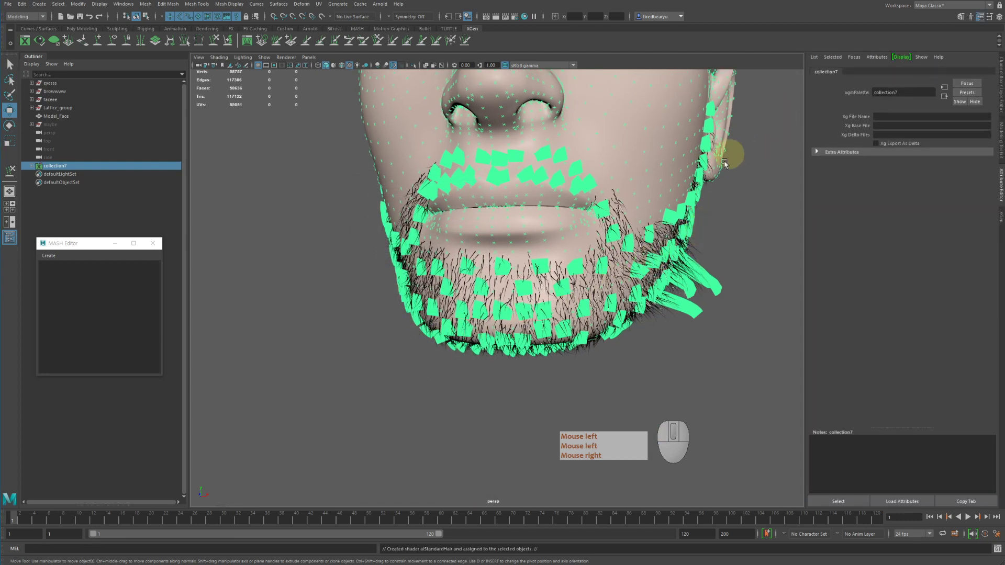
- Frame the face with the beard and start an Arnold render, continuing past the Student Version notice
{"action": "middle_click_drag", "start_coordinate": [729, 152], "coordinate": [675, 261], "text": "alt"}
{"action": "left_click", "coordinate": [381, 4]}
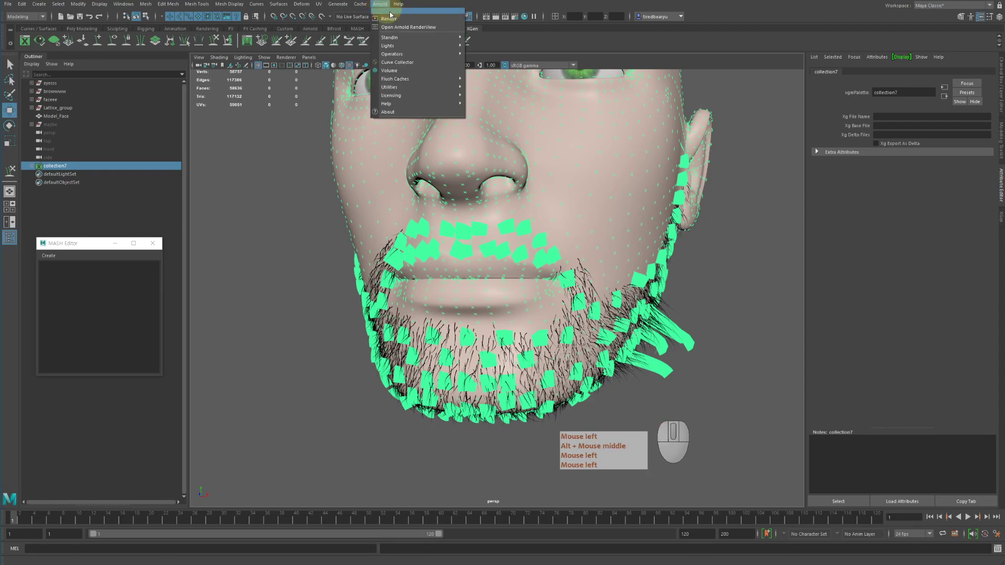
{"action": "left_click", "coordinate": [398, 19]}
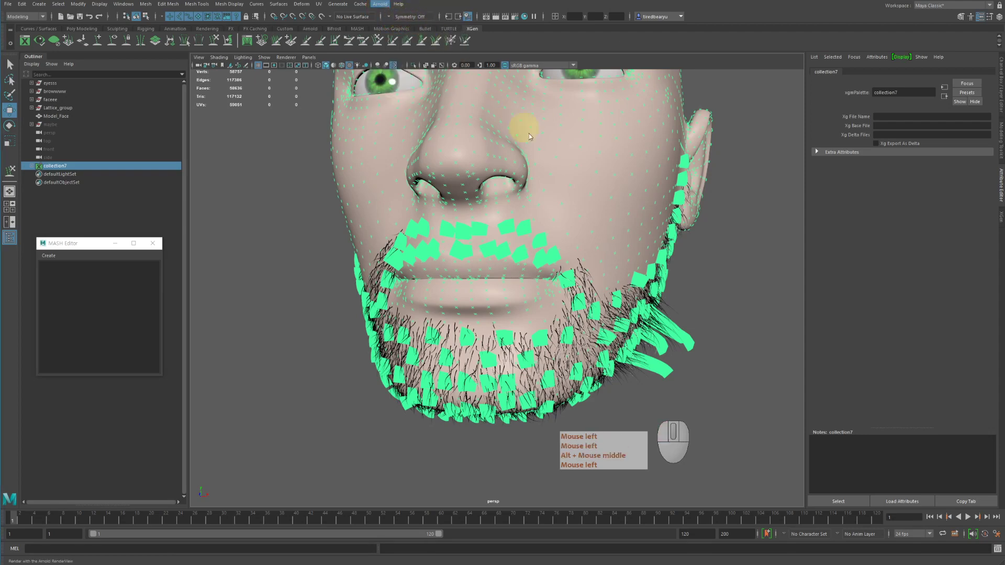
{"action": "key", "text": "Escape"}
{"action": "key", "text": "Escape"}
{"action": "key", "text": "Escape"}
{"action": "key", "text": "Escape"}
{"action": "key", "text": "Escape"}
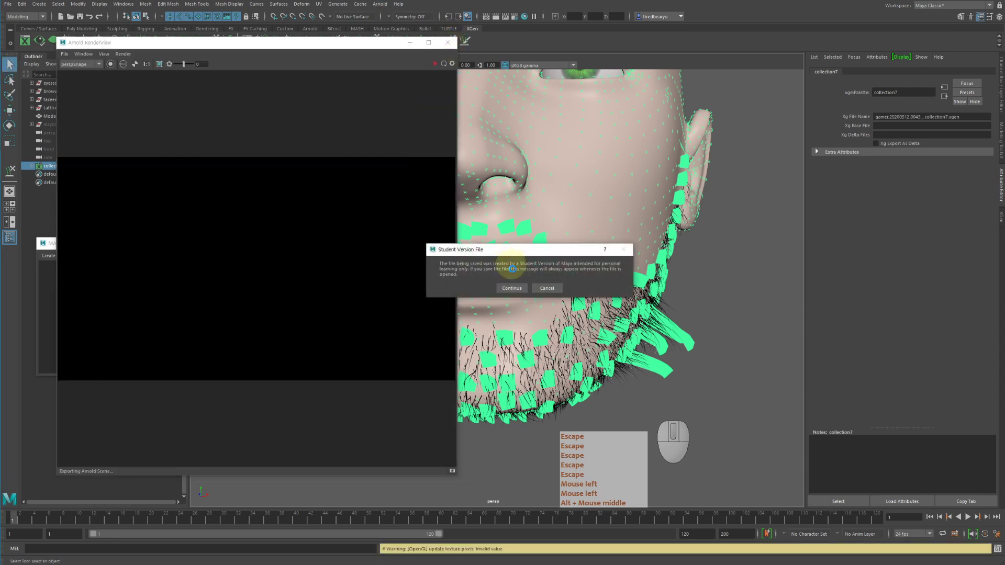
{"action": "left_click", "coordinate": [543, 287]}
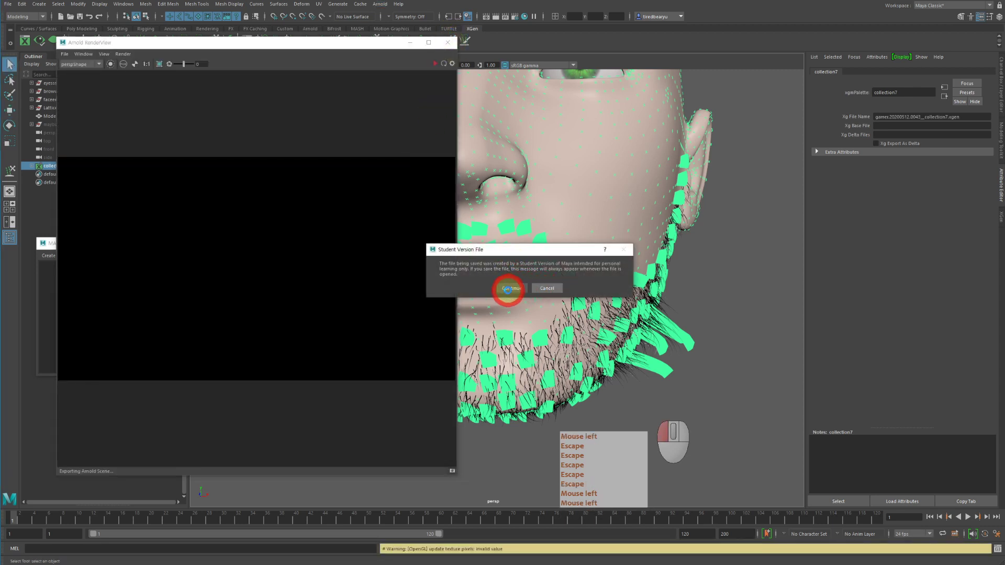